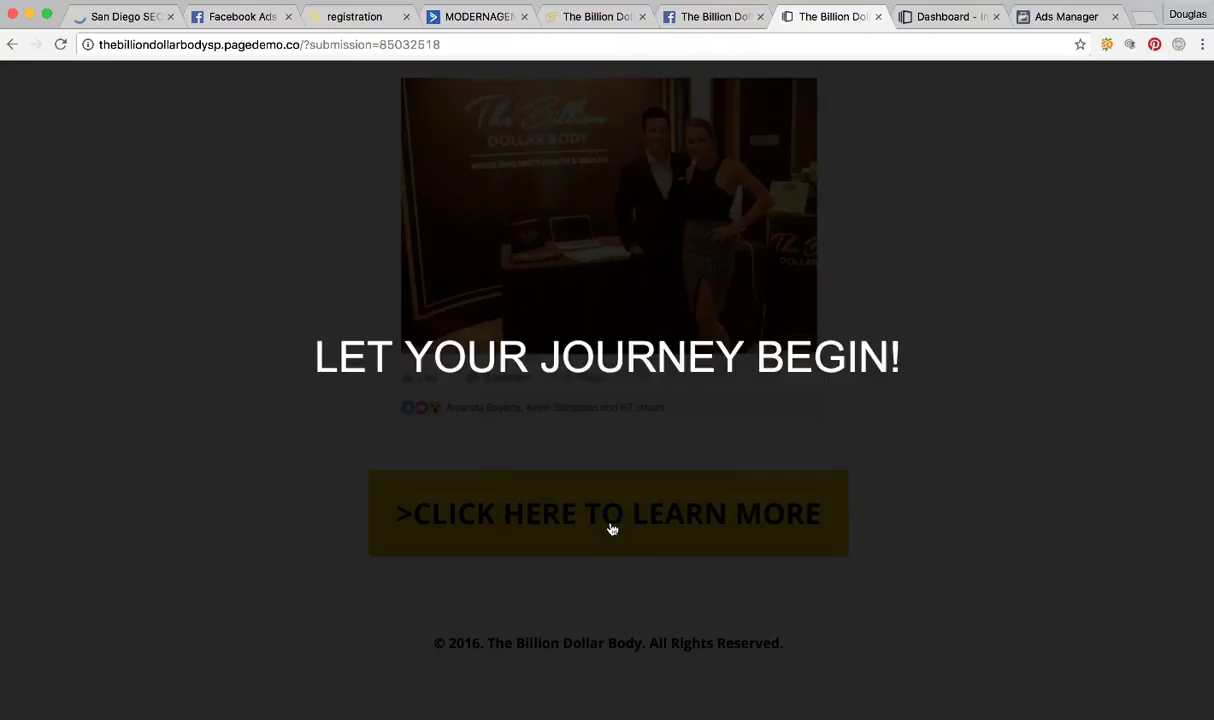
# Follow the squeeze page's learn-more link and examine the first realtor group's pages in Instapage's Personal Projects.
pyautogui.click(612, 528)
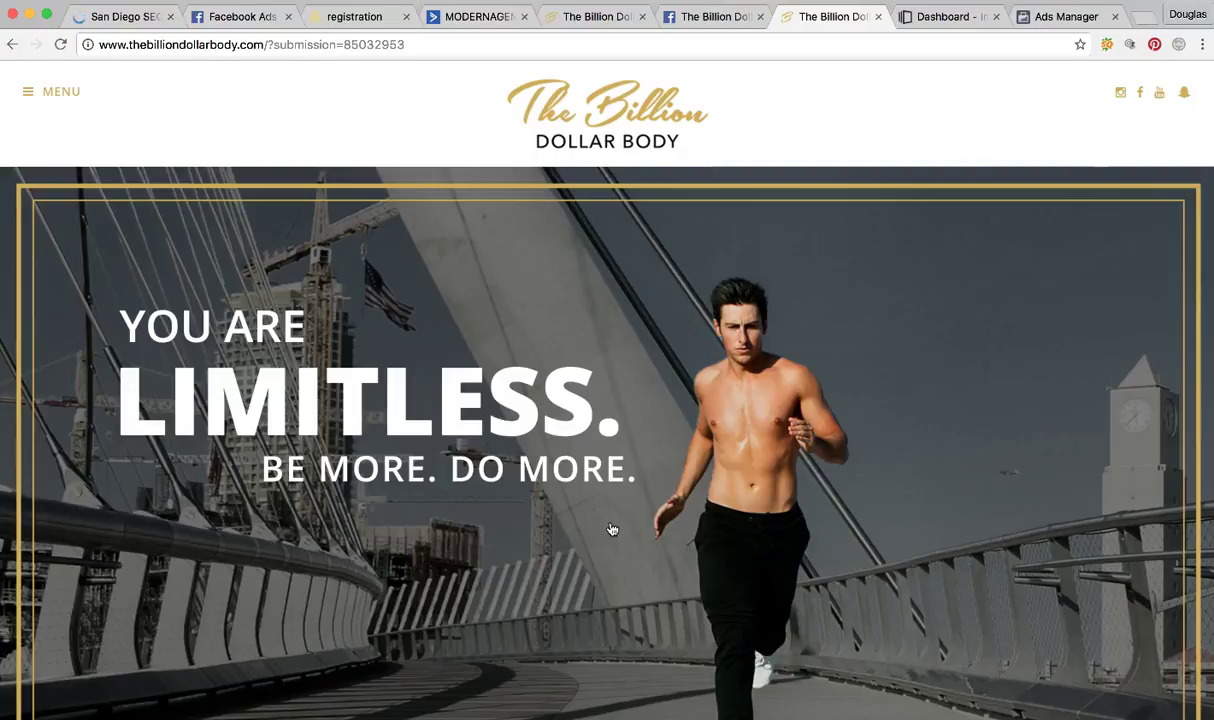
pyautogui.click(935, 22)
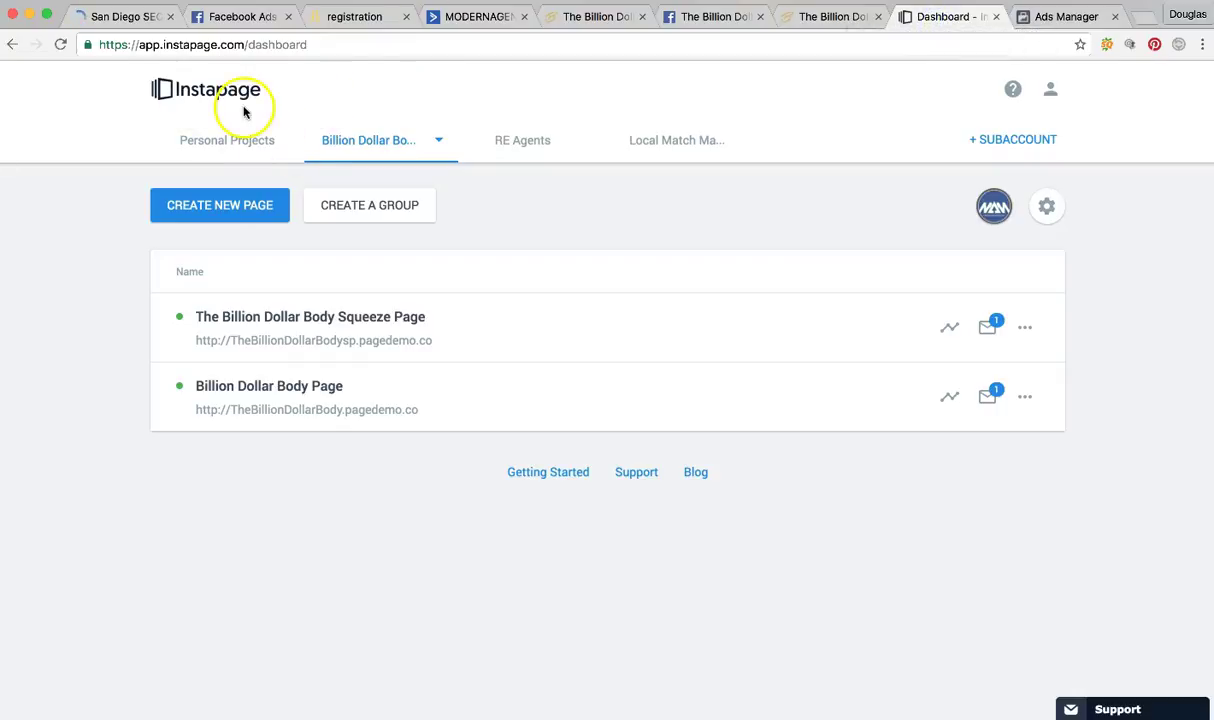
pyautogui.click(228, 148)
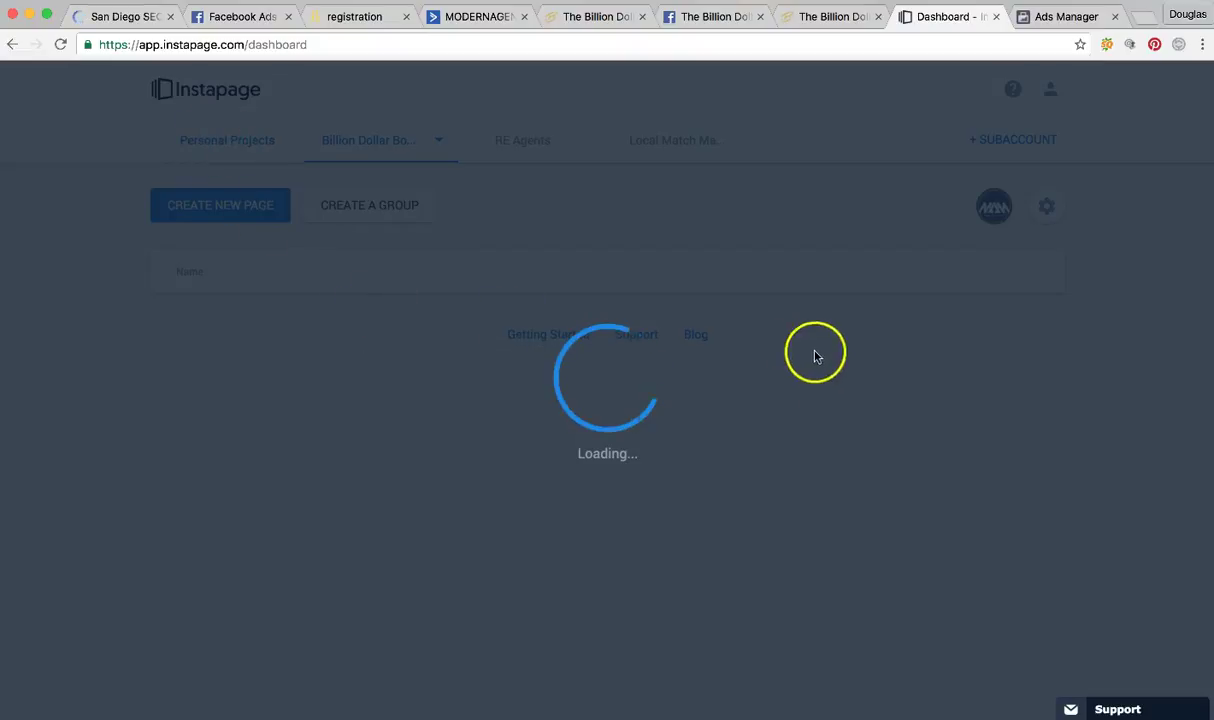
pyautogui.scroll(-10, 531, 520)
pyautogui.scroll(15, 533, 520)
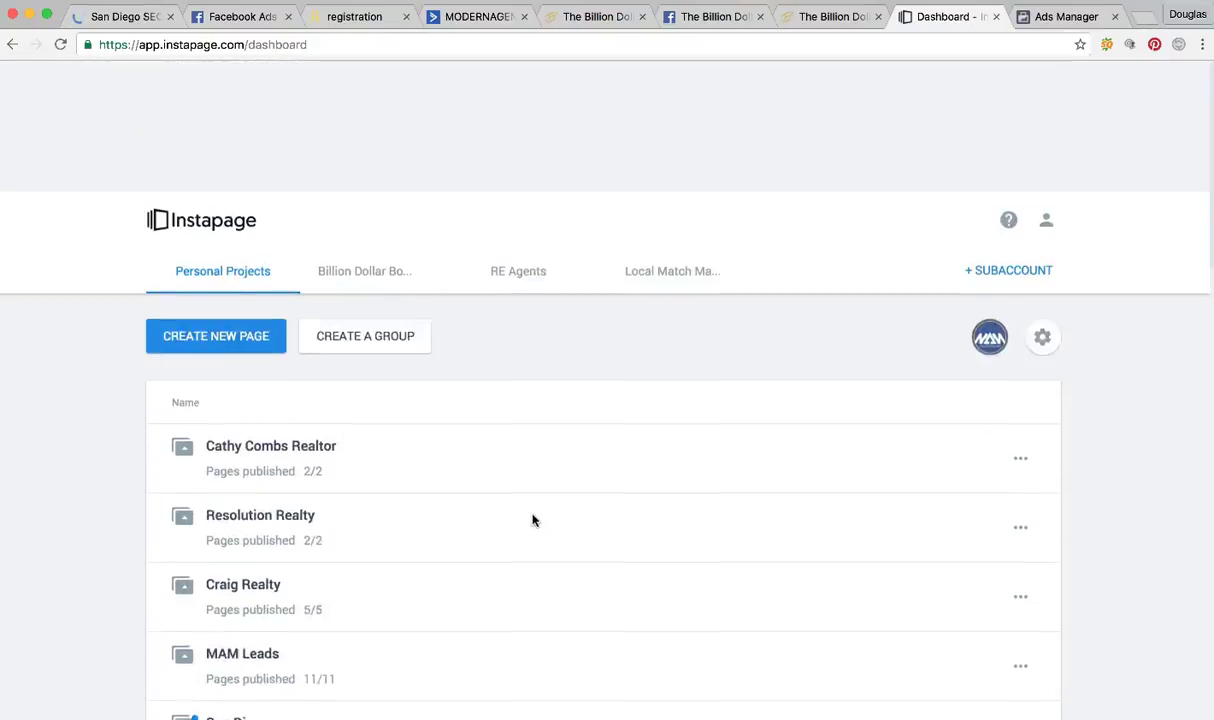
pyautogui.click(180, 318)
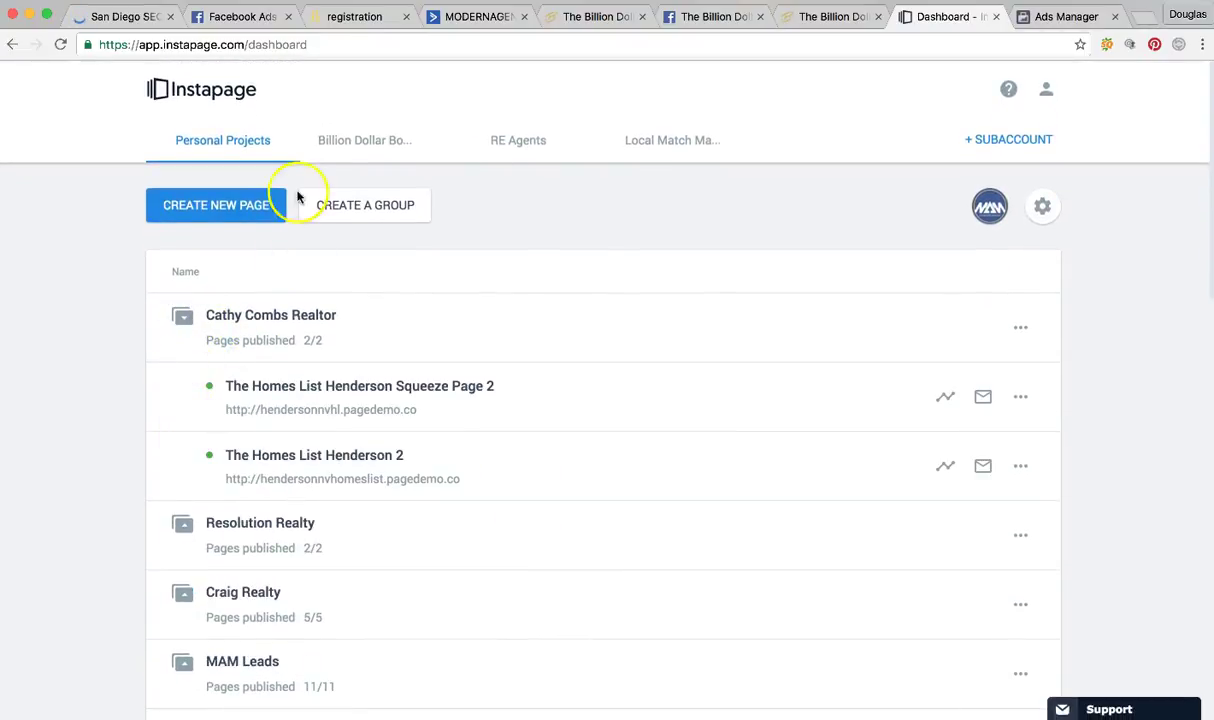
pyautogui.scroll(-3, 474, 222)
pyautogui.scroll(4, 759, 171)
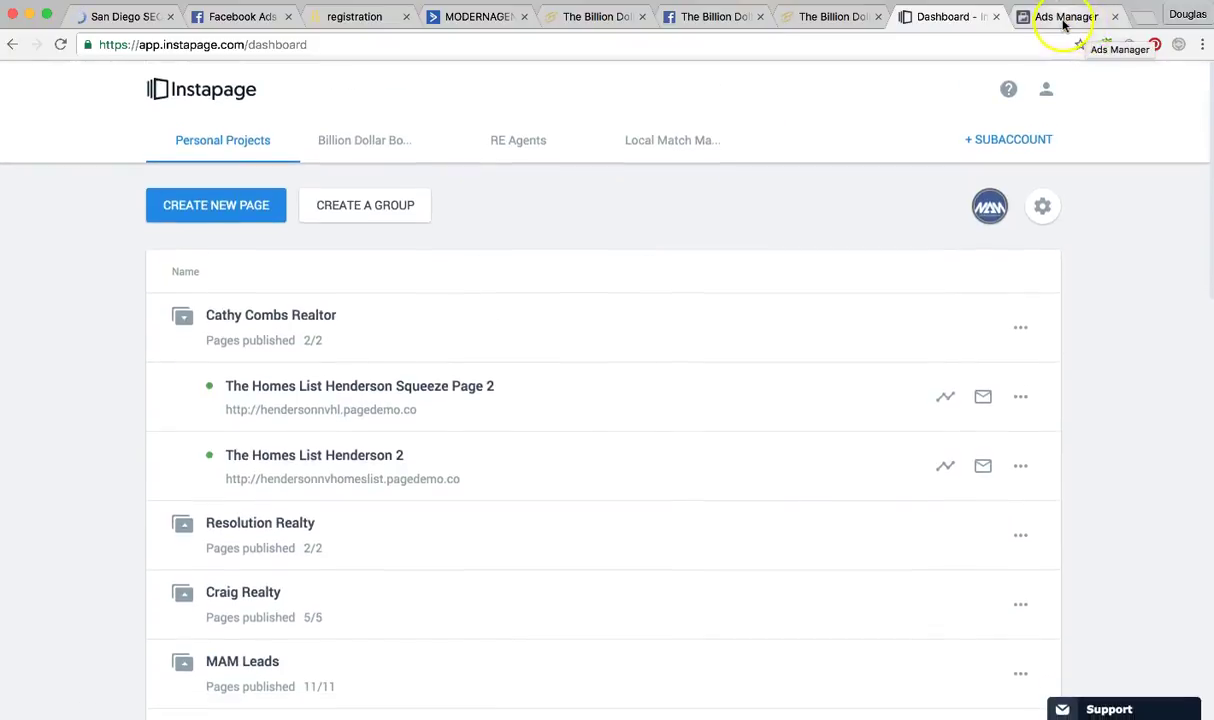
# Switch to Facebook Ads Manager and review the targeting criteria of the saved Billion Dollar Body audience.
pyautogui.click(1064, 20)
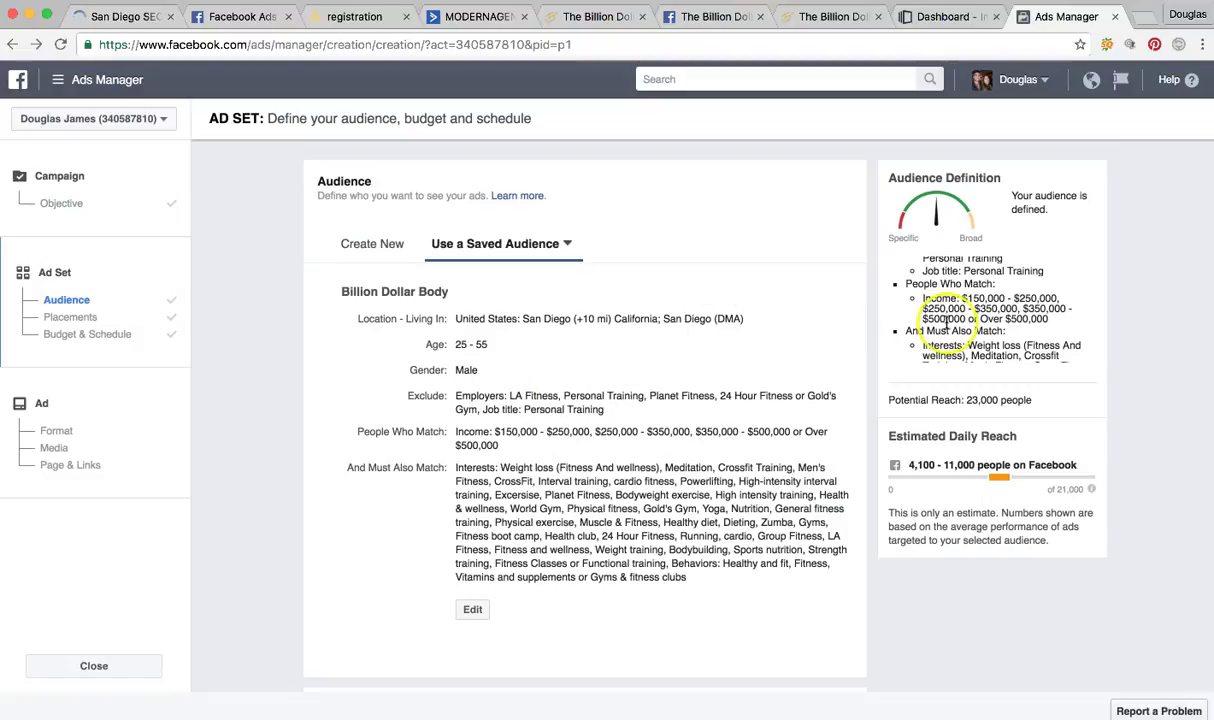
pyautogui.scroll(5, 945, 315)
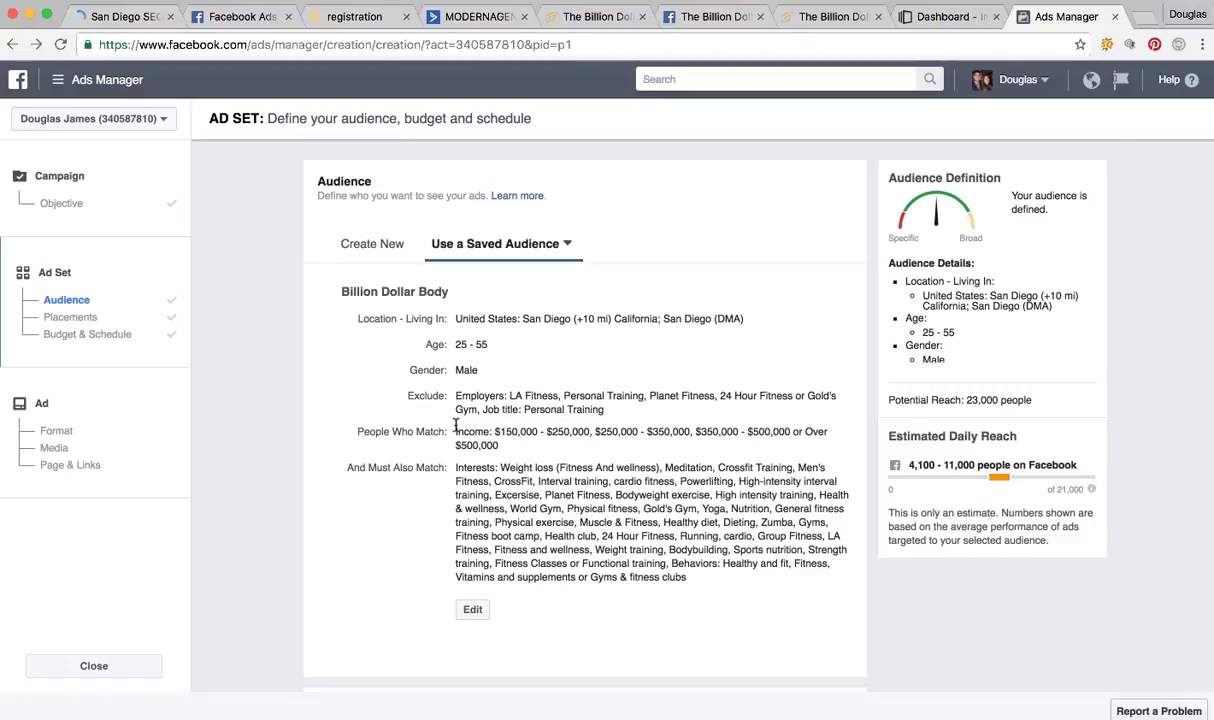
pyautogui.click(505, 450)
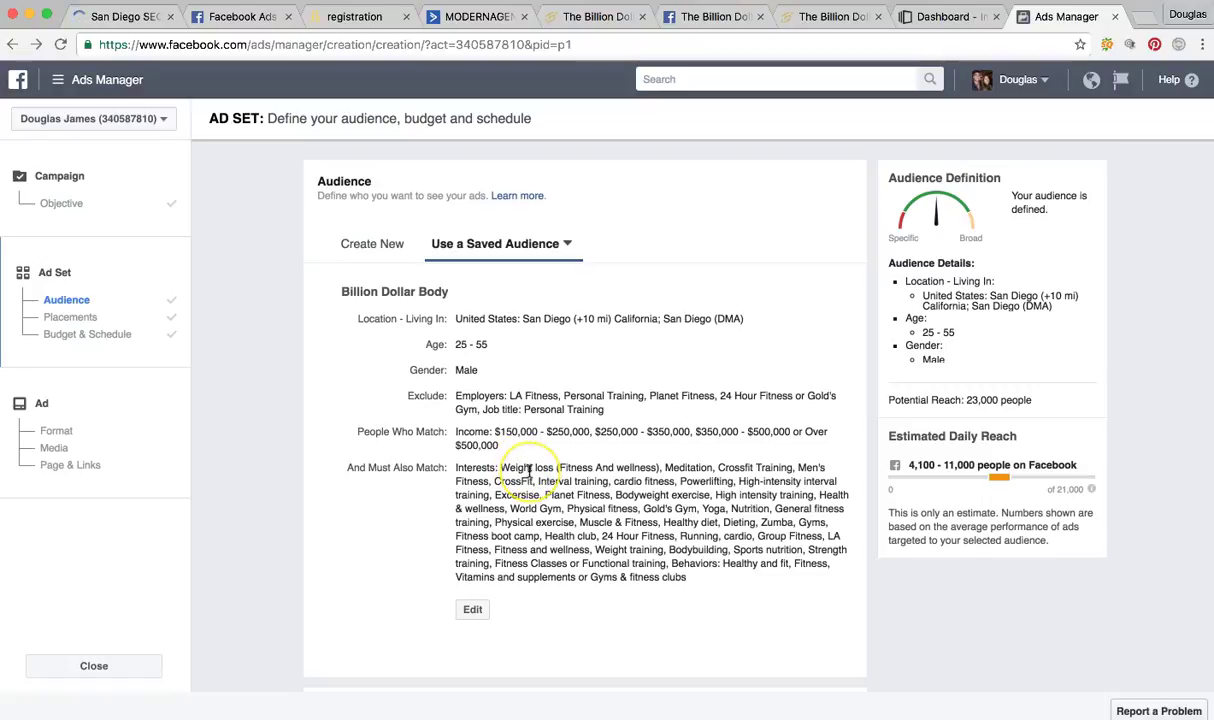
pyautogui.click(476, 456)
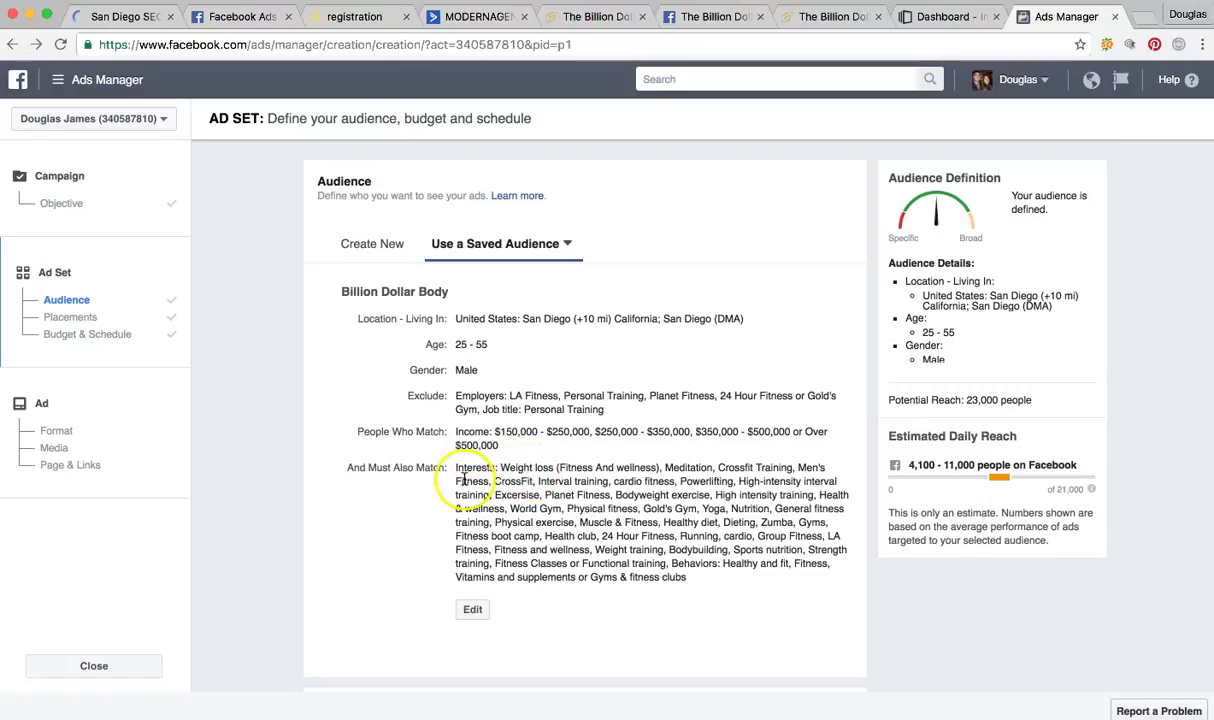
pyautogui.scroll(-1, 478, 462)
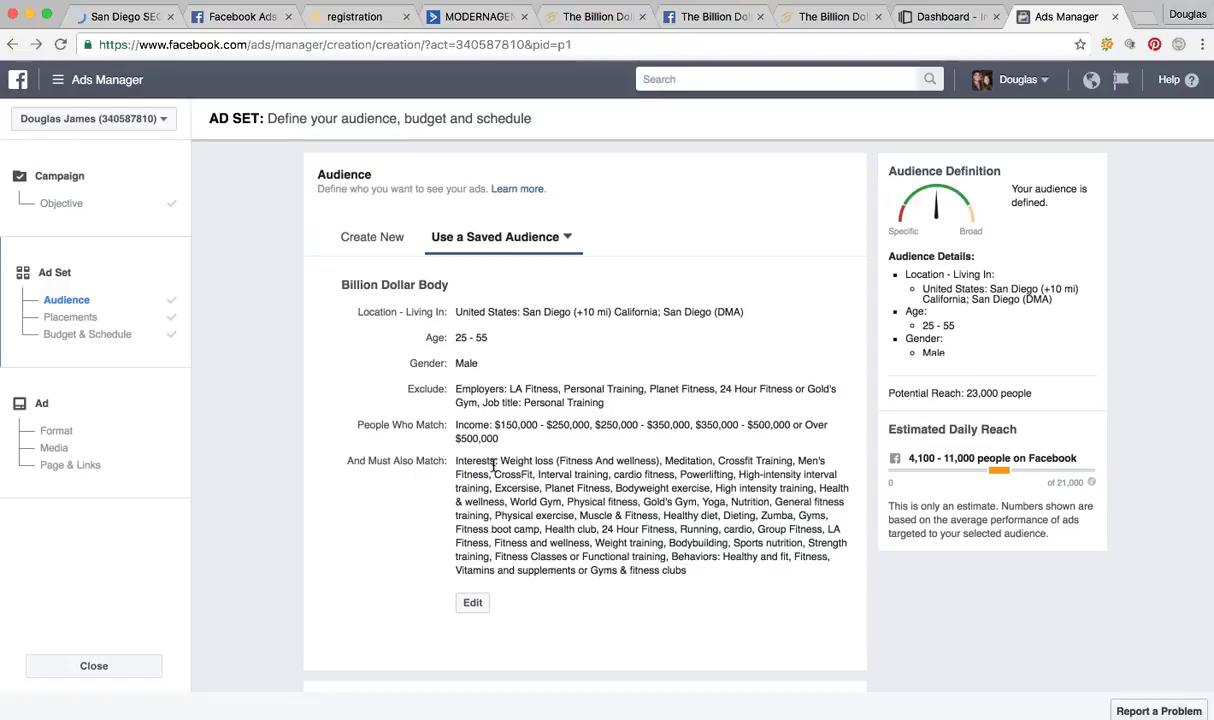
pyautogui.scroll(-1, 510, 475)
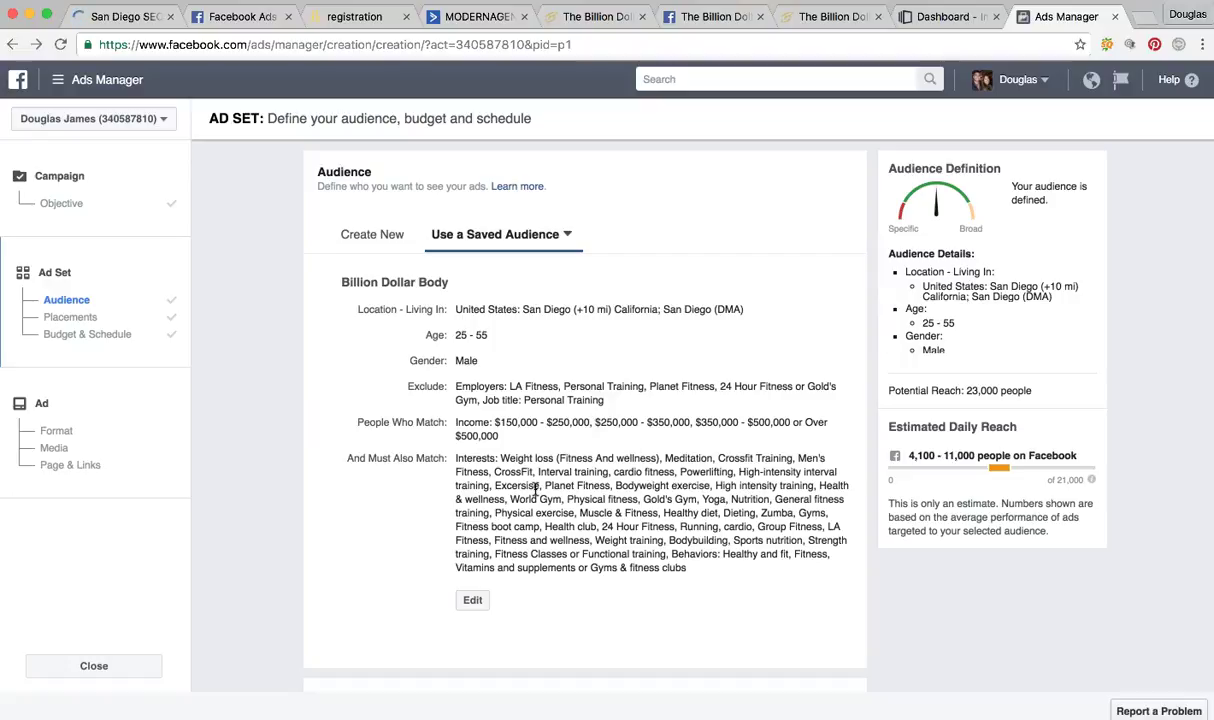
pyautogui.scroll(-5, 535, 488)
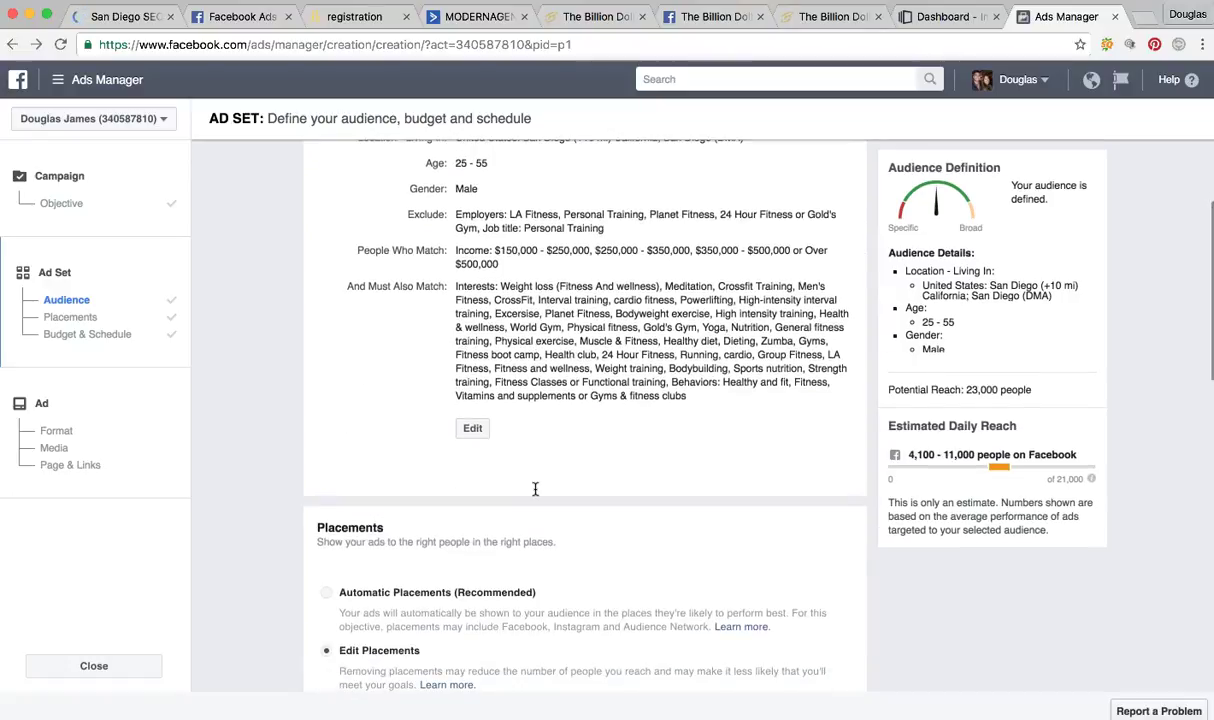
pyautogui.scroll(5, 535, 488)
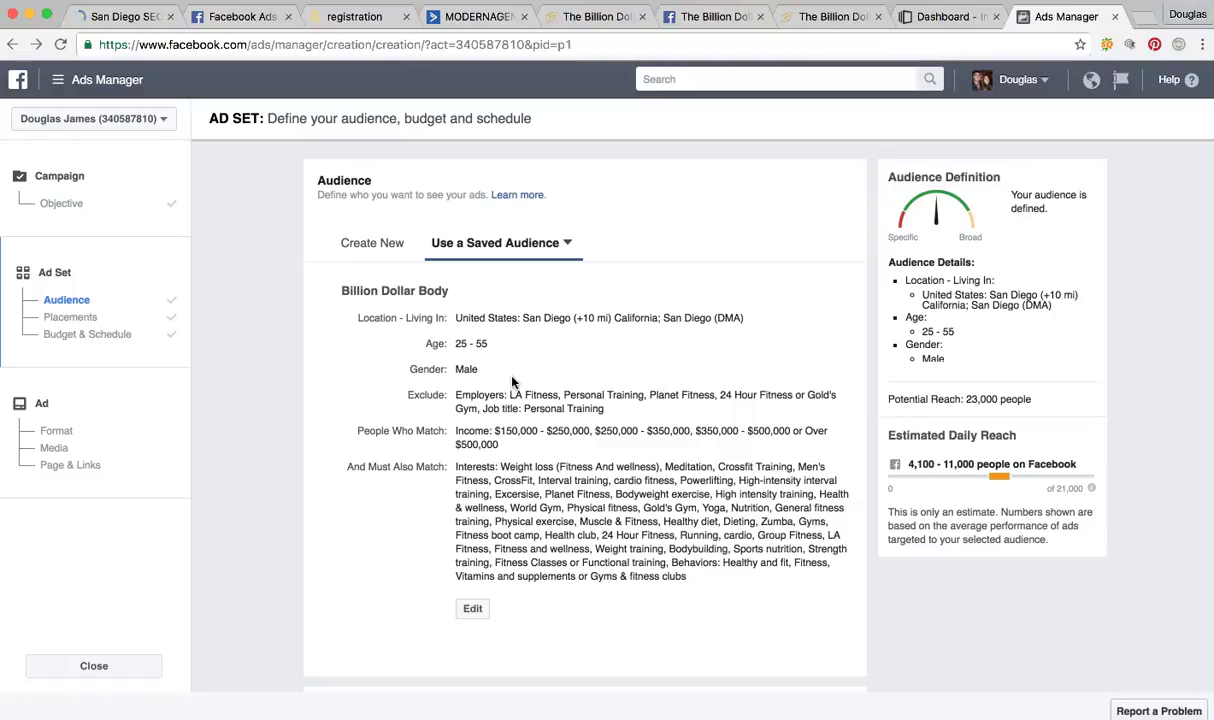
# Expand the Facebook platform under the ad set's placements and review its placement, budget and schedule settings.
pyautogui.scroll(-5, 512, 382)
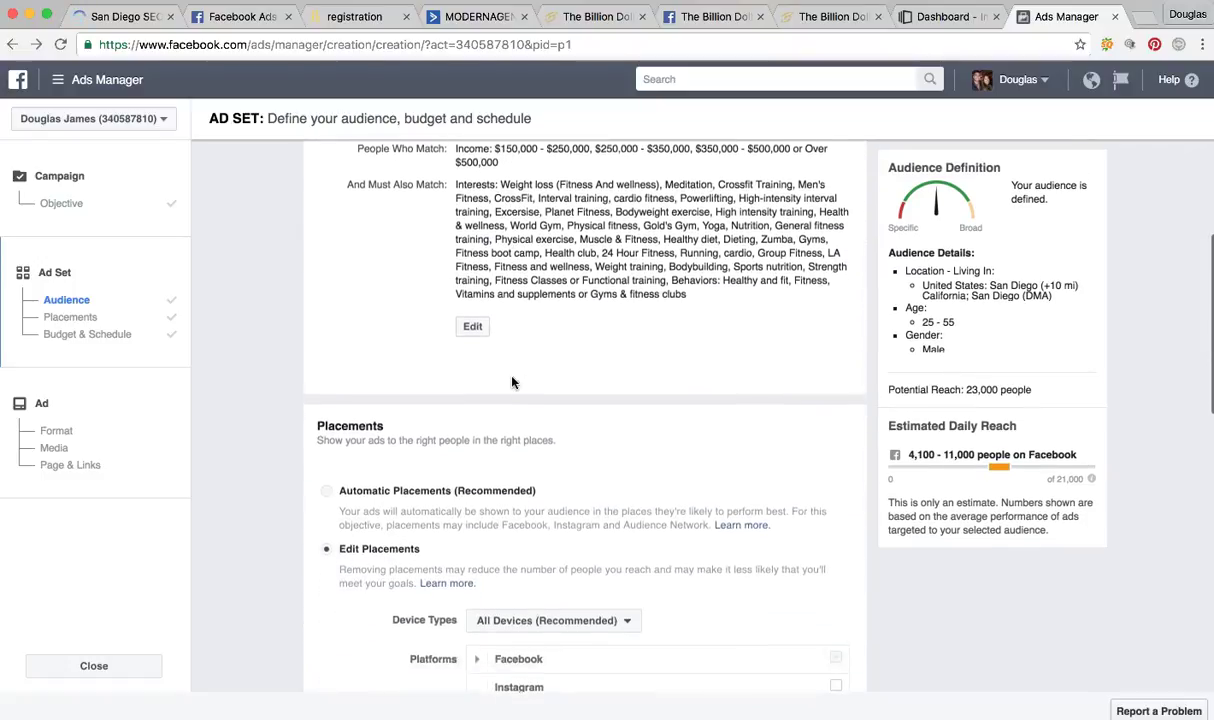
pyautogui.scroll(-3, 778, 528)
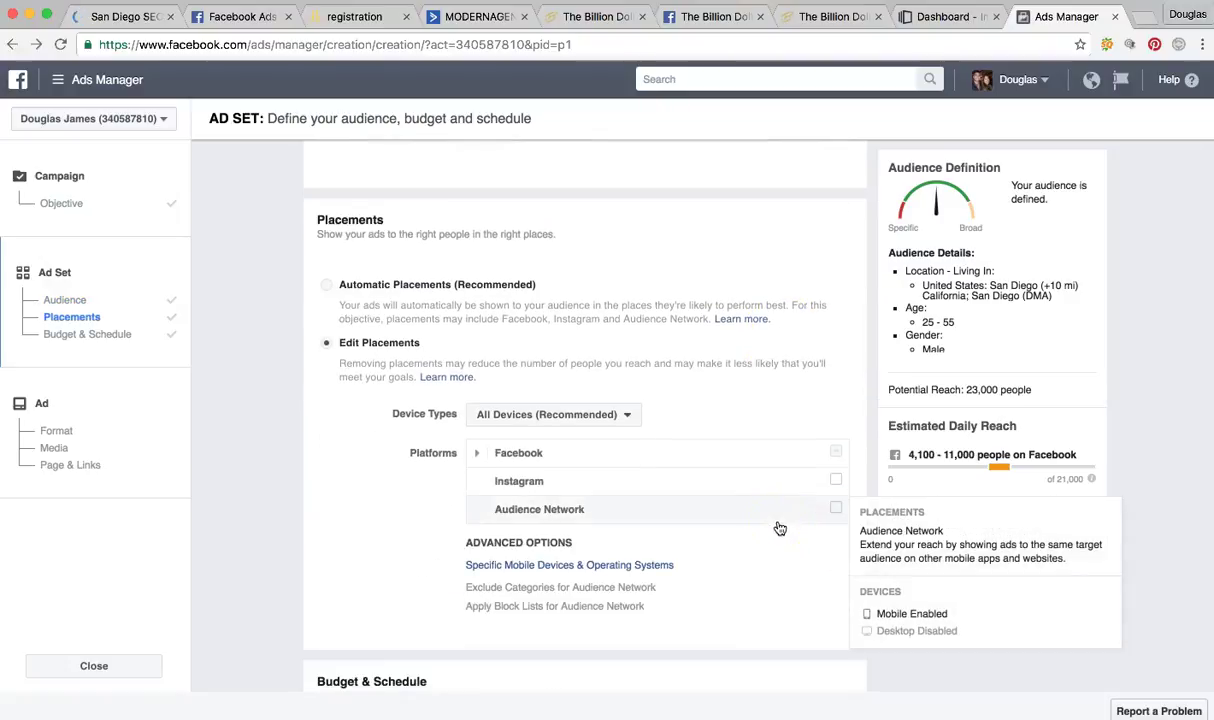
pyautogui.click(478, 453)
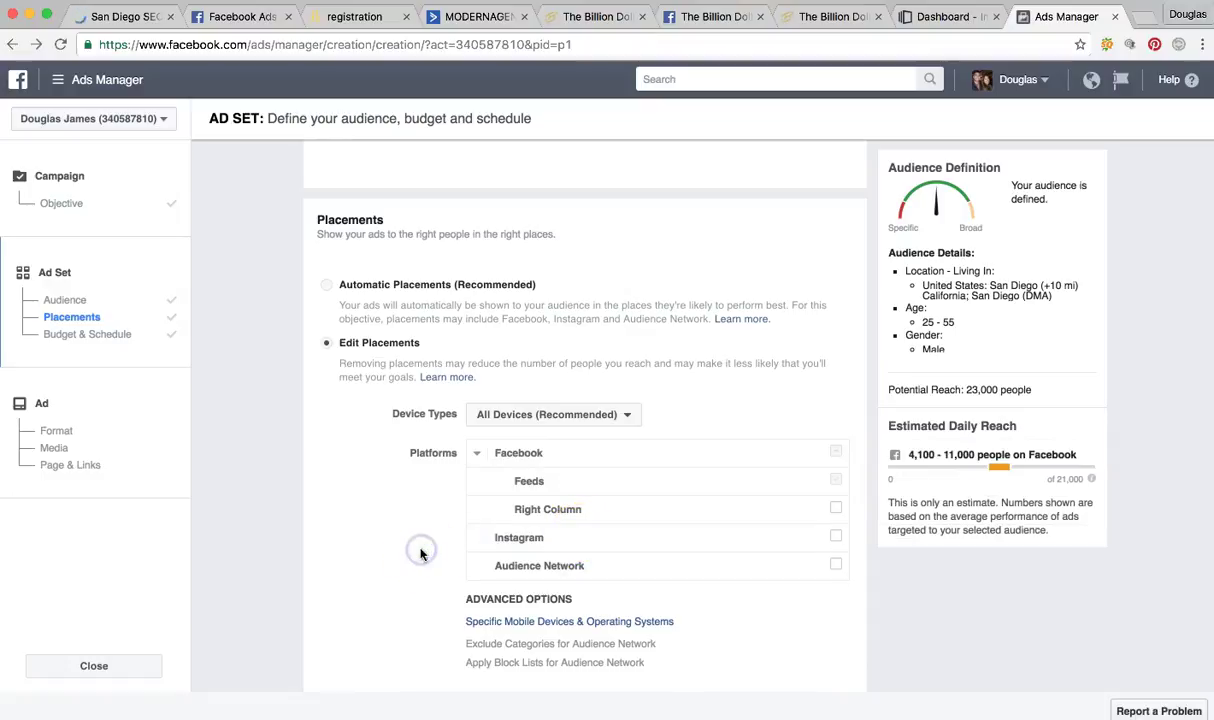
pyautogui.scroll(-5, 421, 553)
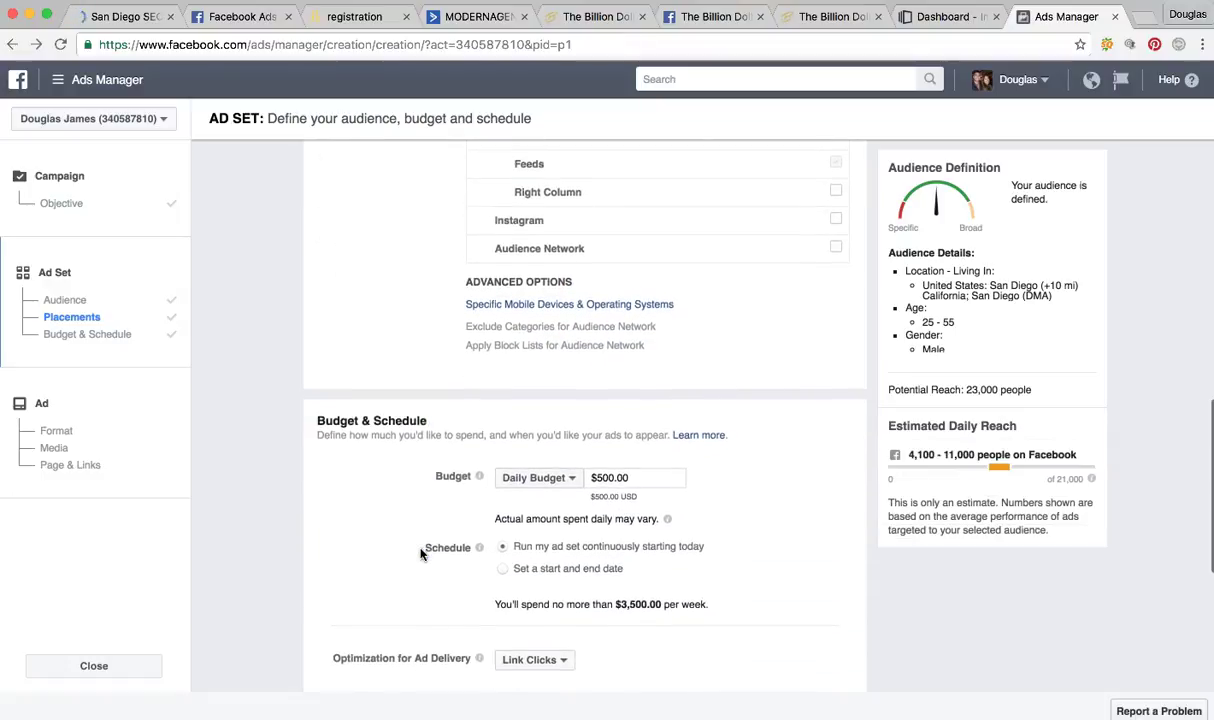
pyautogui.scroll(2, 421, 553)
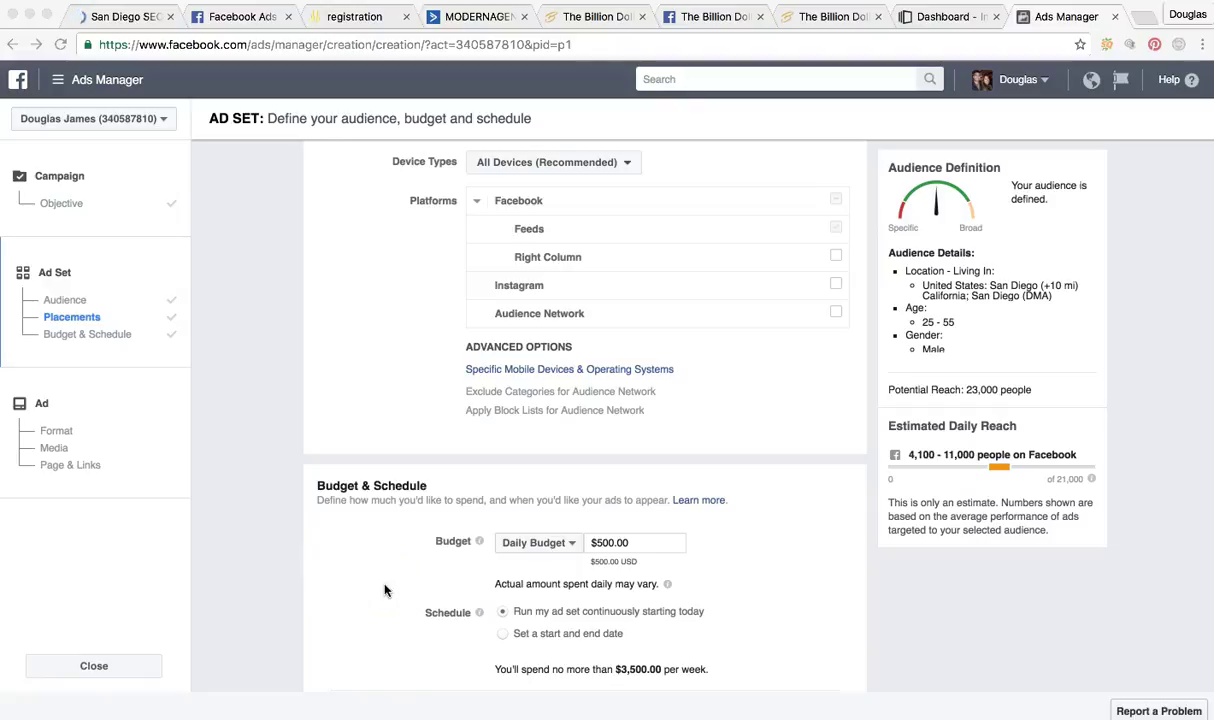
pyautogui.scroll(-2, 766, 561)
pyautogui.scroll(3, 766, 563)
# Compare the saved audience's criteria and placements with its audience definition, potential reach and estimated daily reach.
pyautogui.scroll(7, 766, 563)
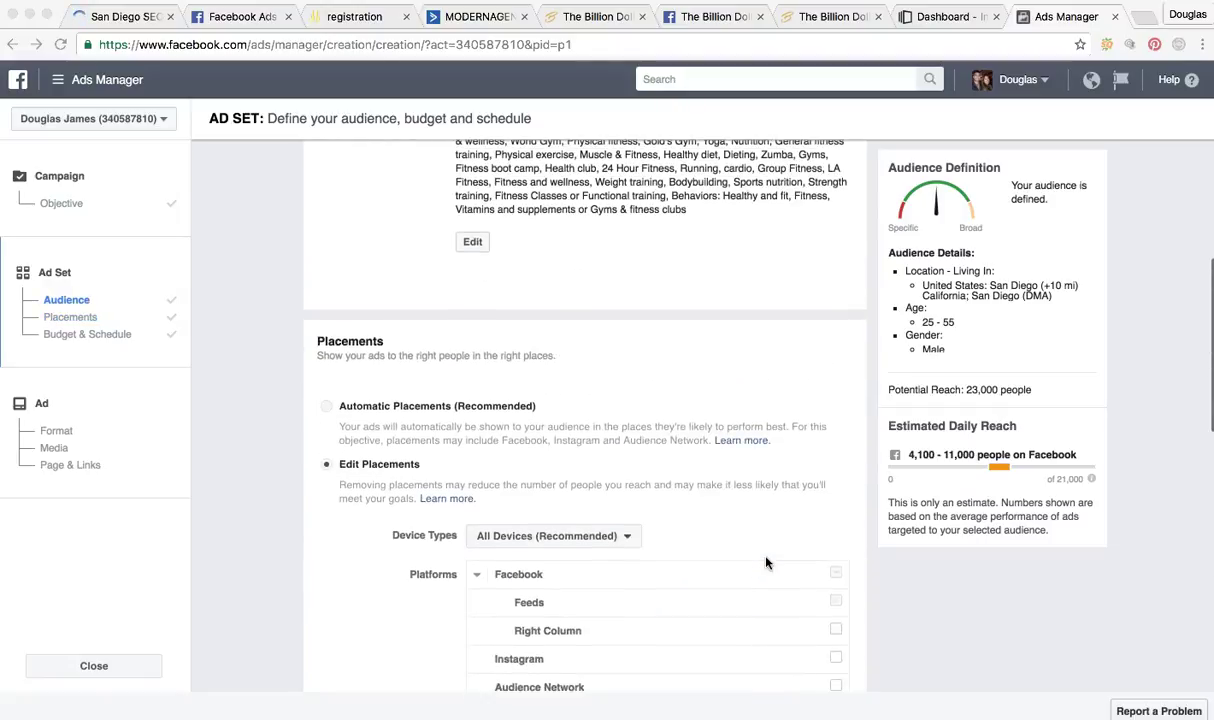
pyautogui.scroll(-4, 800, 540)
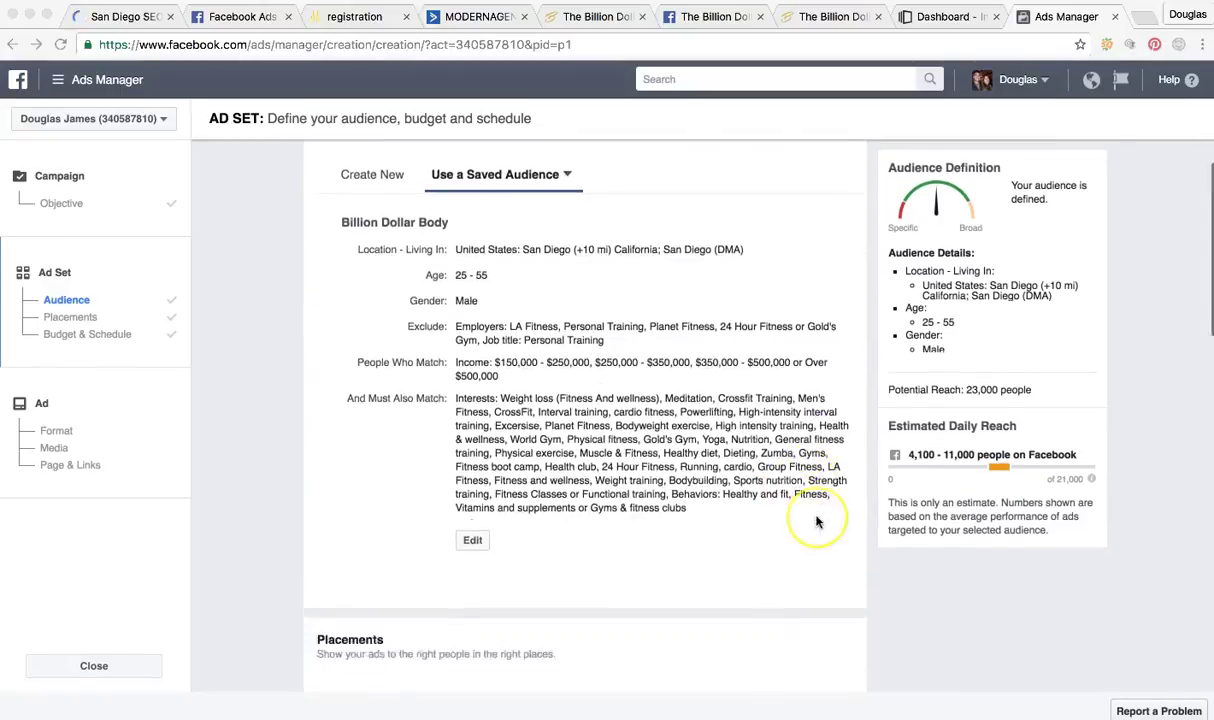
pyautogui.scroll(-2, 816, 520)
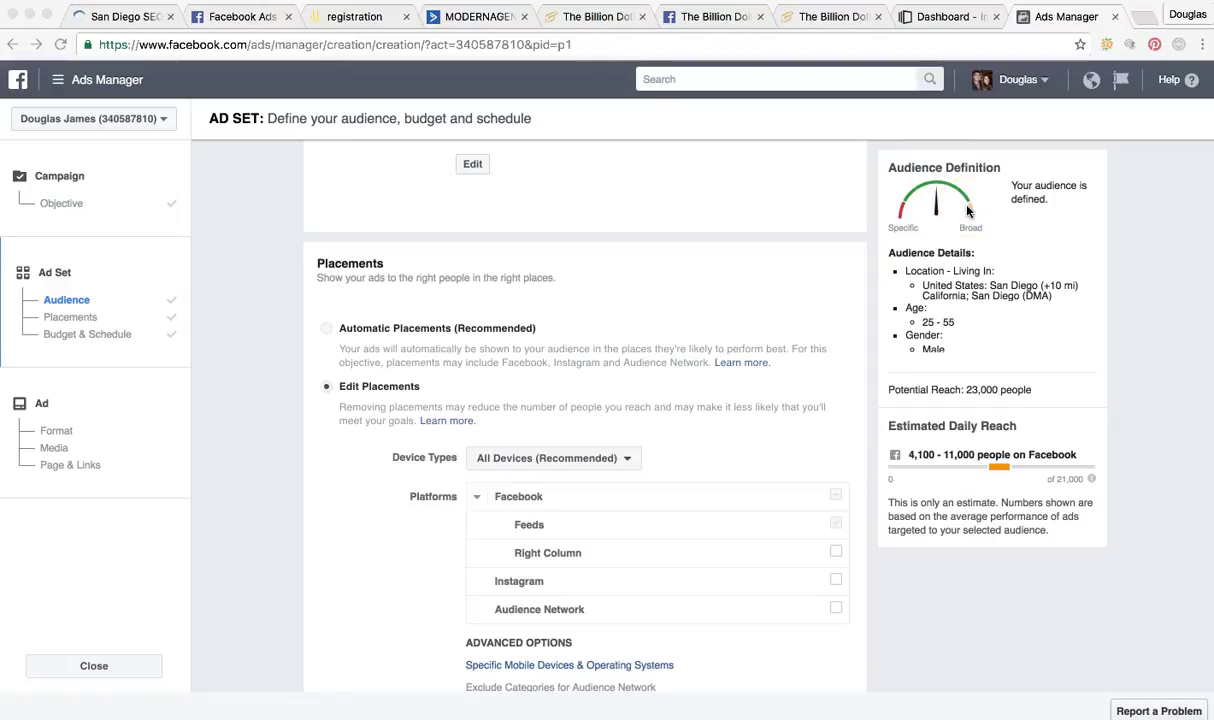
pyautogui.scroll(-2, 968, 210)
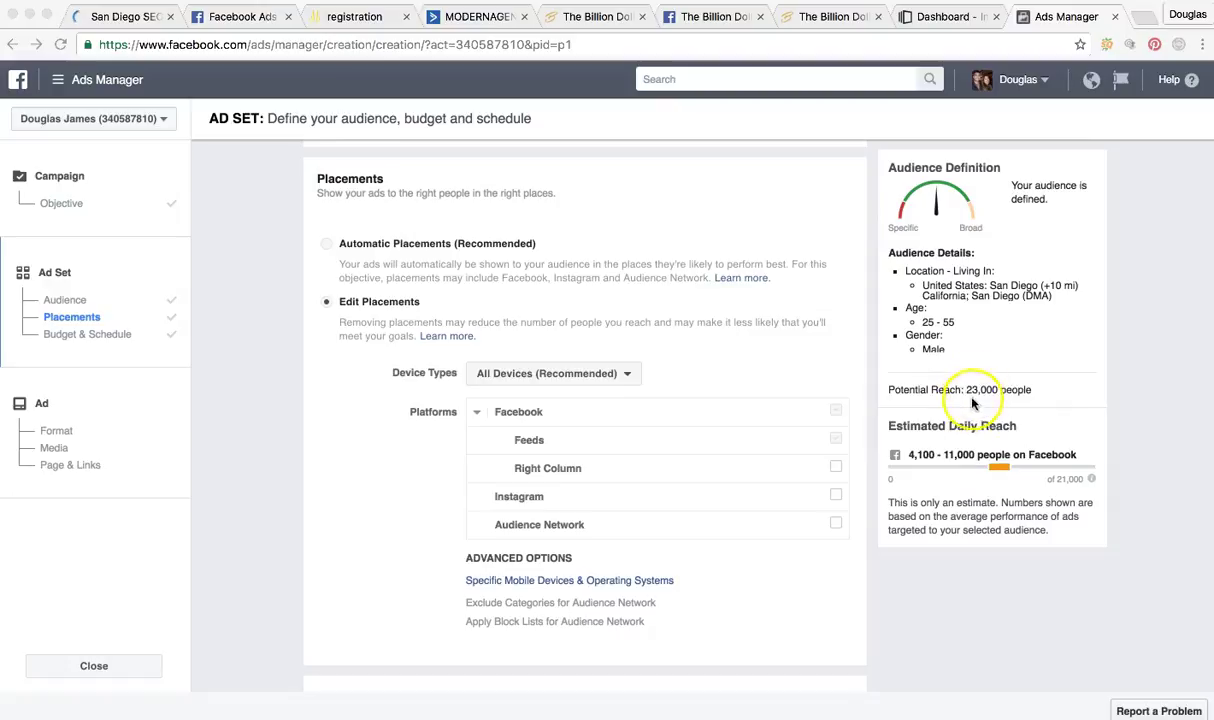
pyautogui.scroll(8, 745, 350)
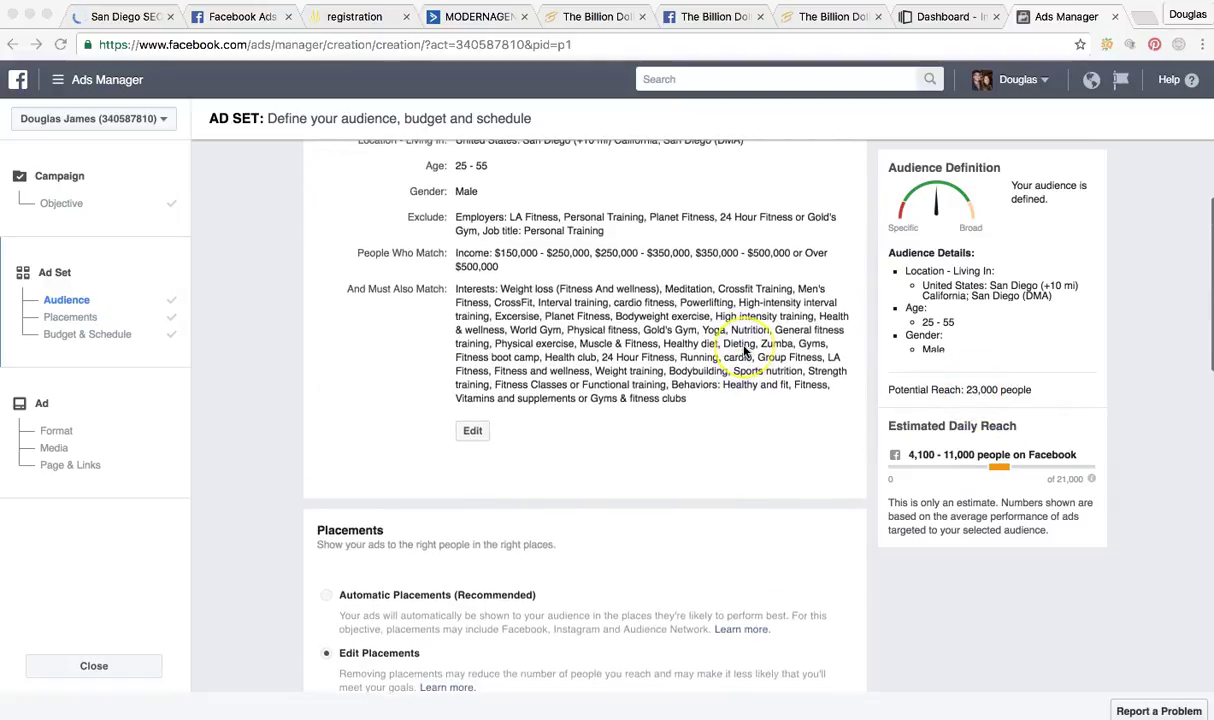
pyautogui.scroll(1, 745, 350)
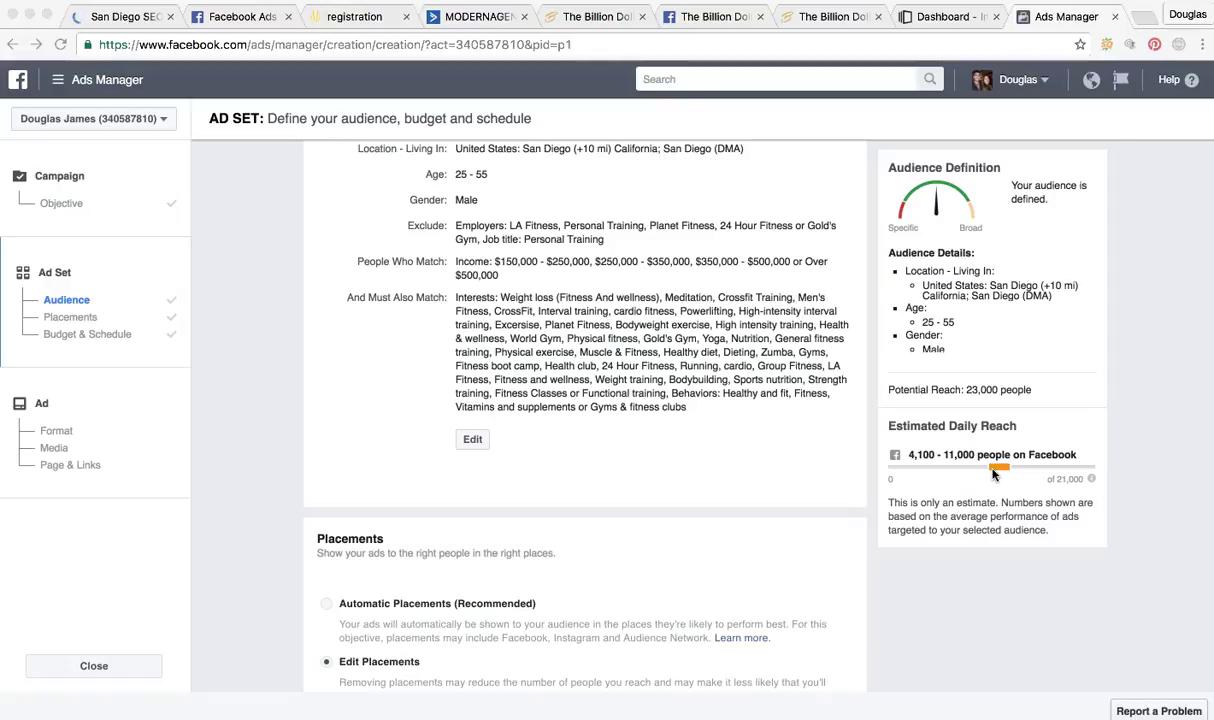
pyautogui.scroll(-2, 867, 487)
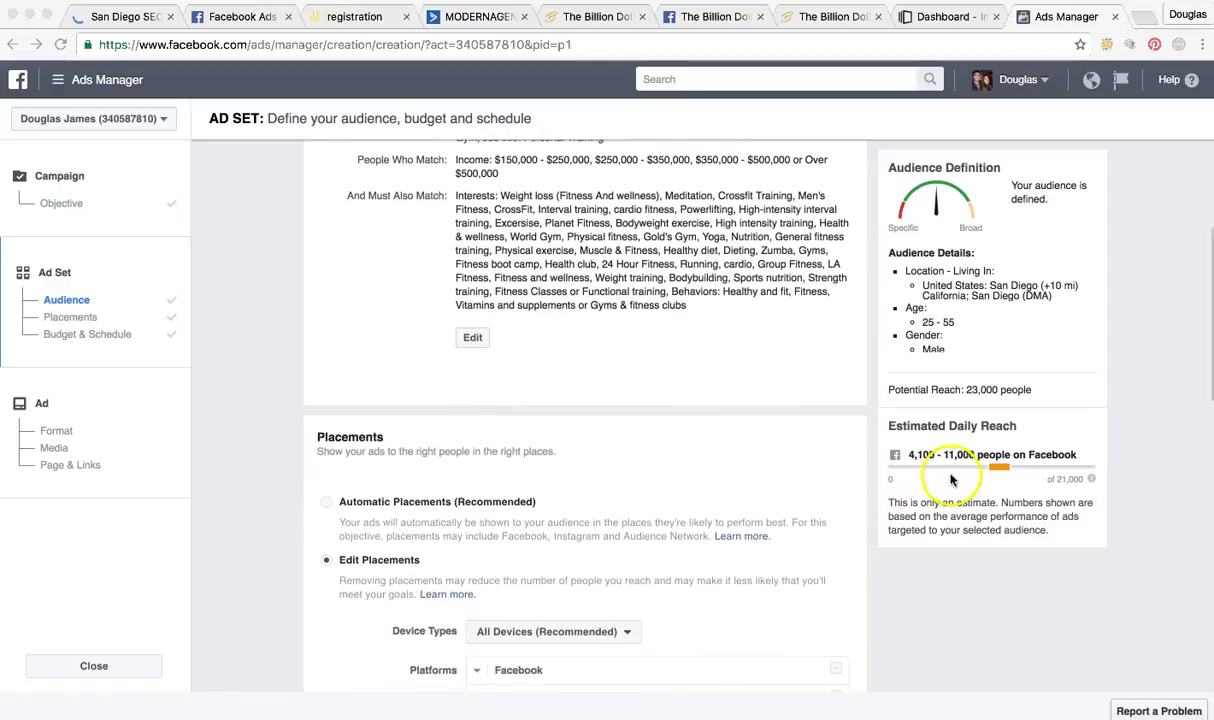
pyautogui.scroll(-2, 929, 461)
pyautogui.scroll(5, 929, 461)
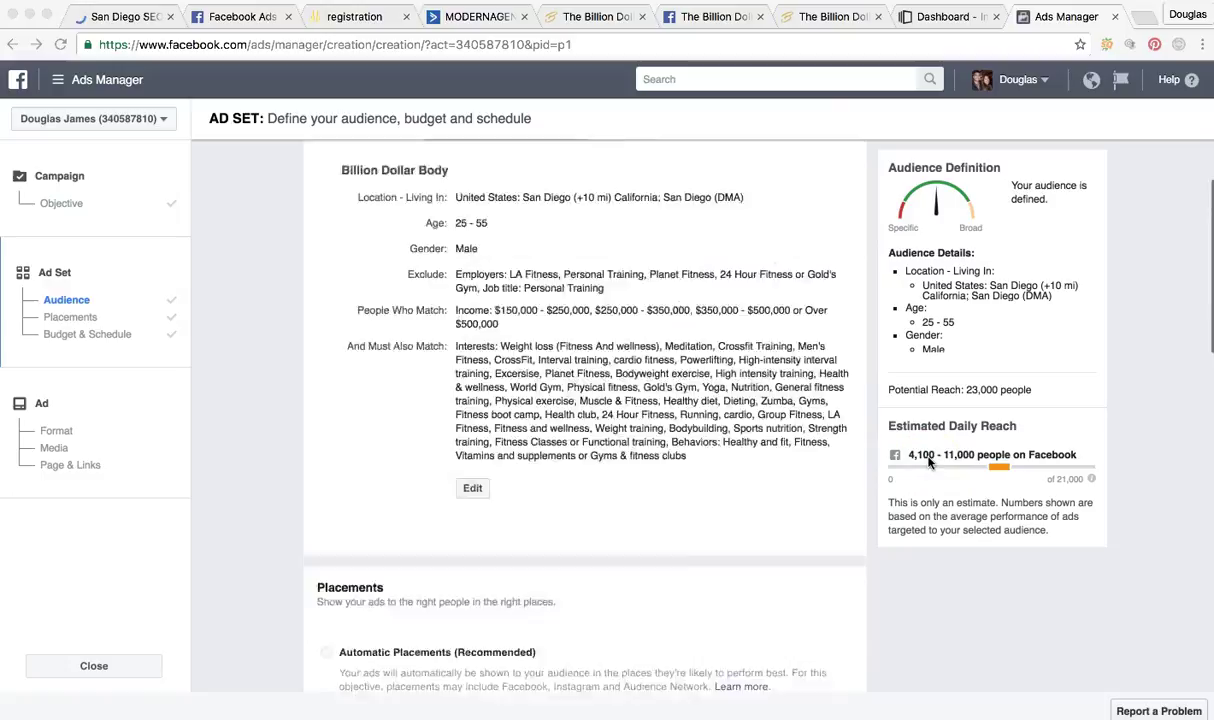
pyautogui.scroll(2, 929, 461)
pyautogui.click(72, 318)
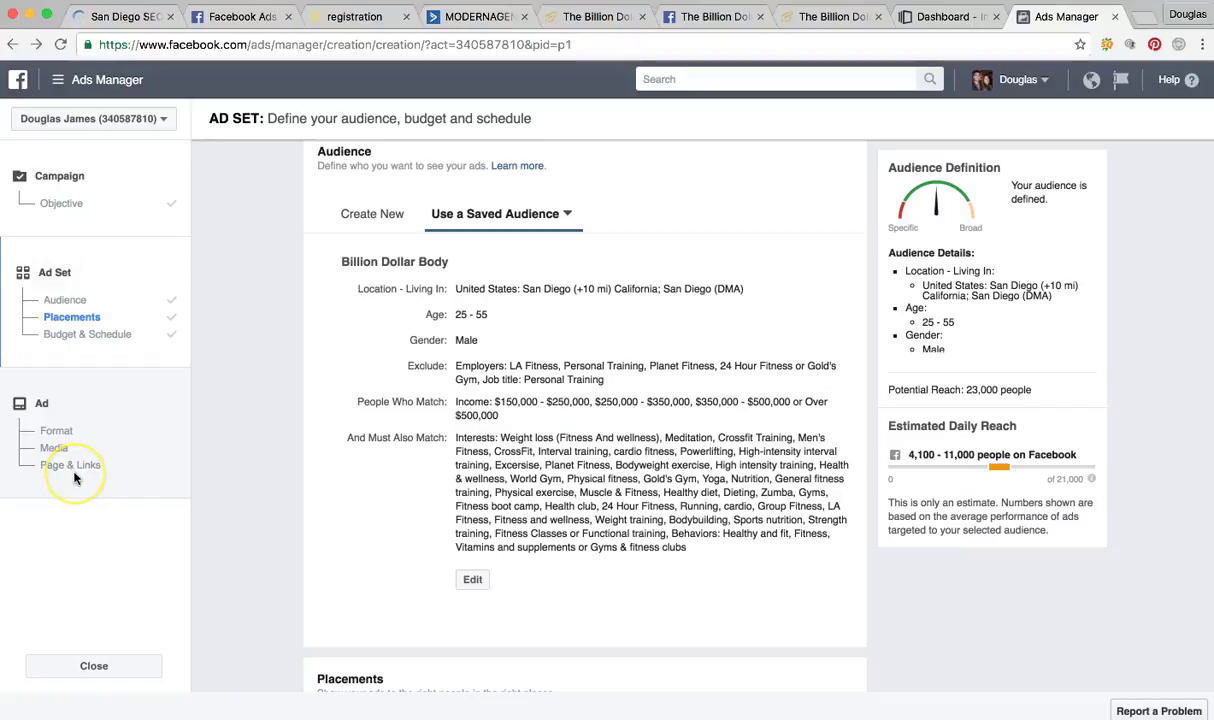
pyautogui.click(176, 412)
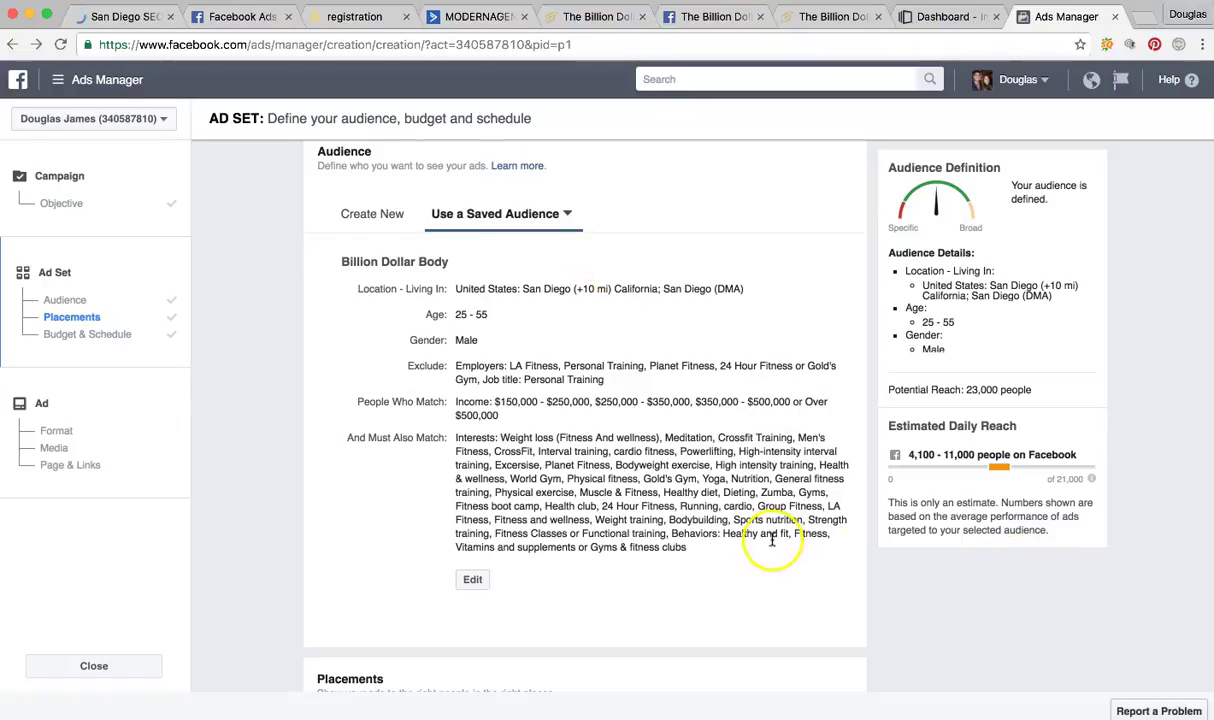
pyautogui.scroll(2, 772, 540)
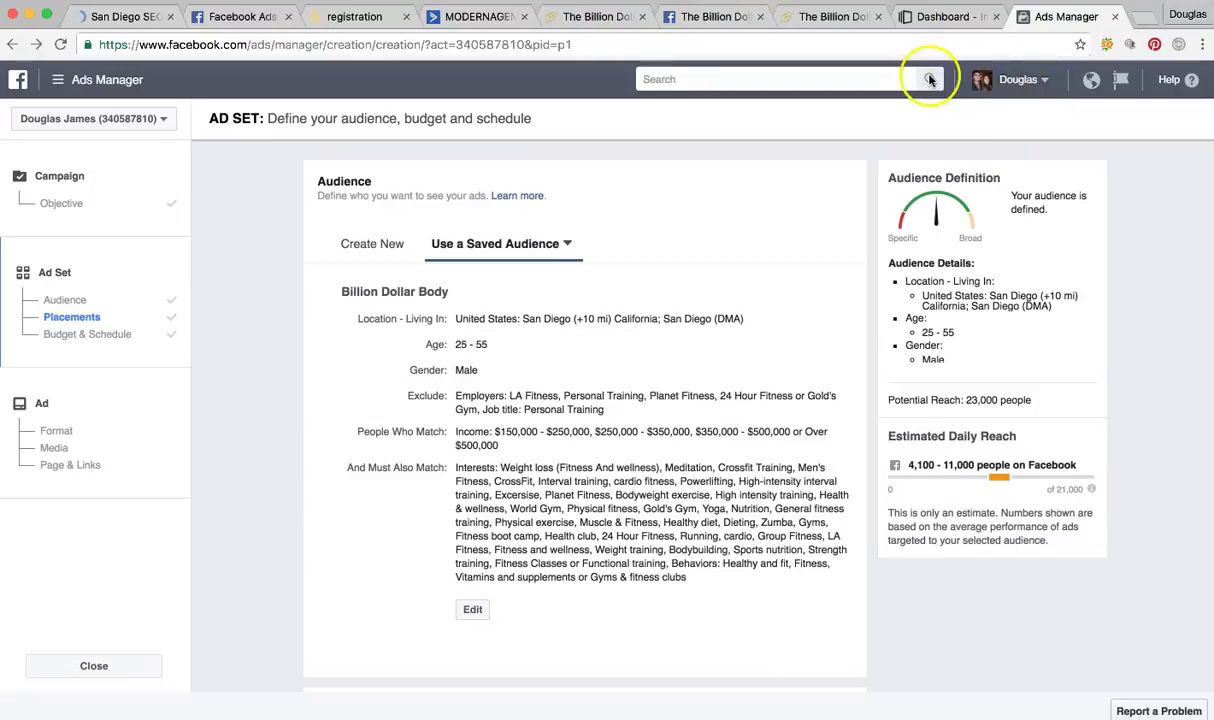
# Return to the Billion Dollar Body website and look over its homepage banner.
pyautogui.click(935, 16)
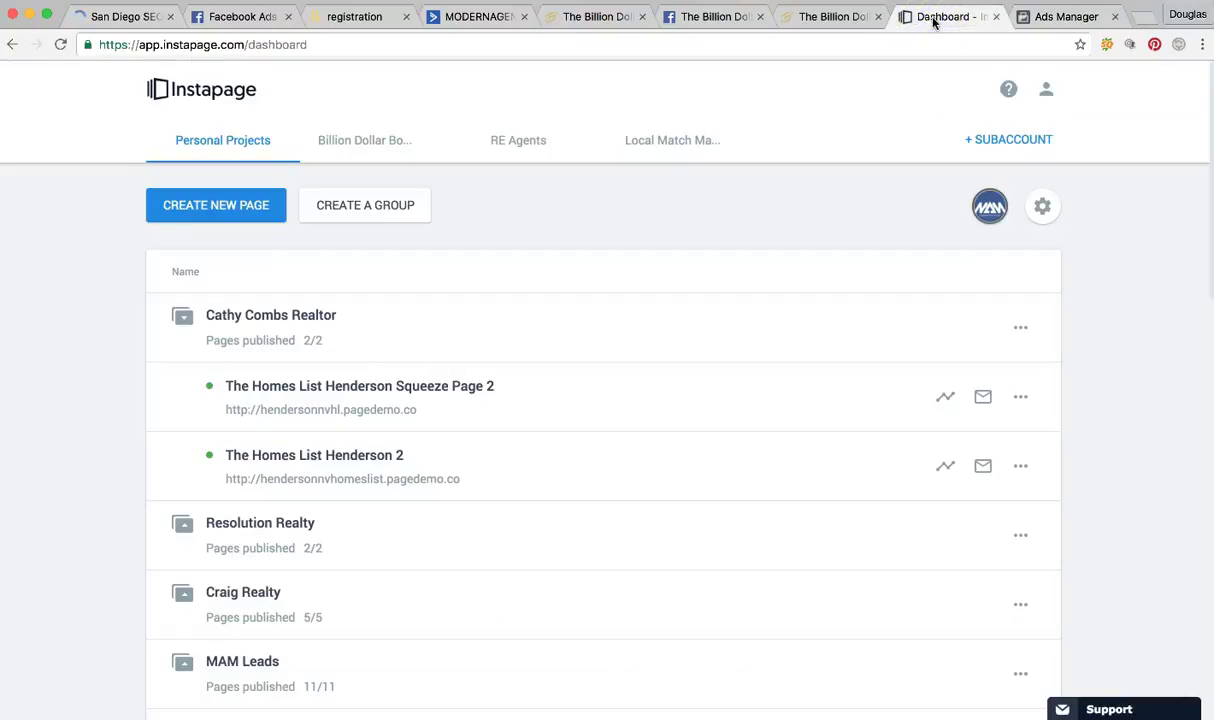
pyautogui.click(838, 17)
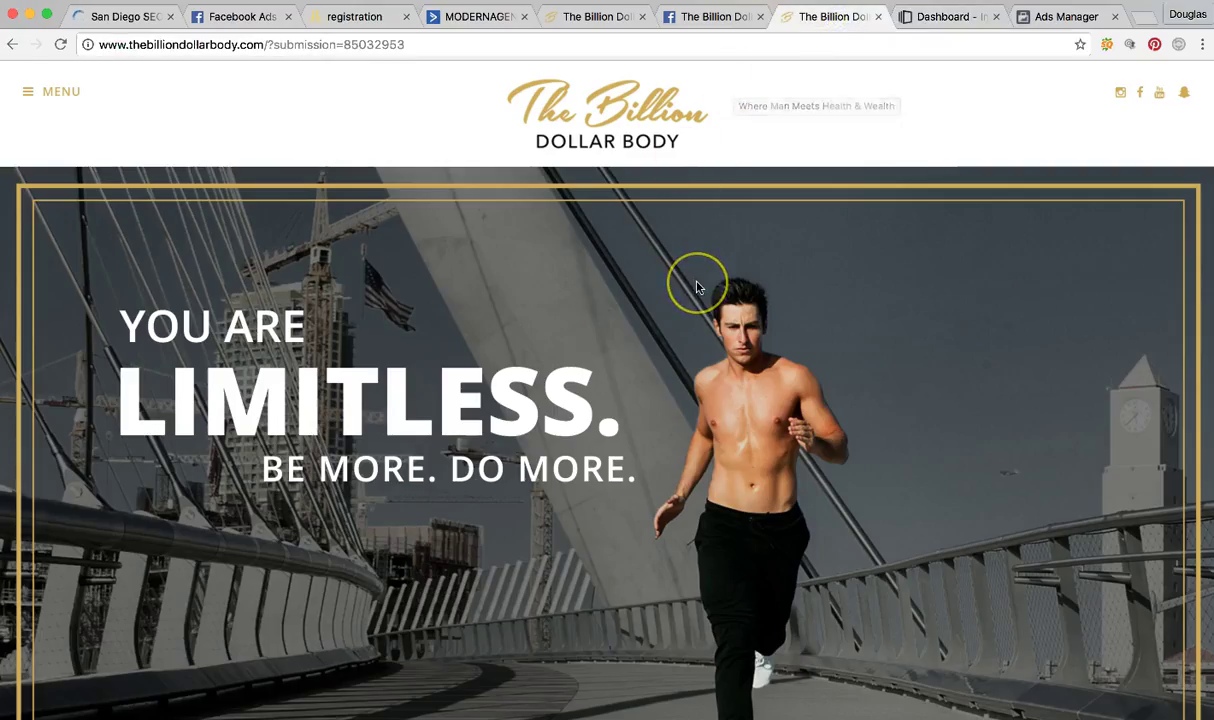
pyautogui.scroll(-2, 697, 287)
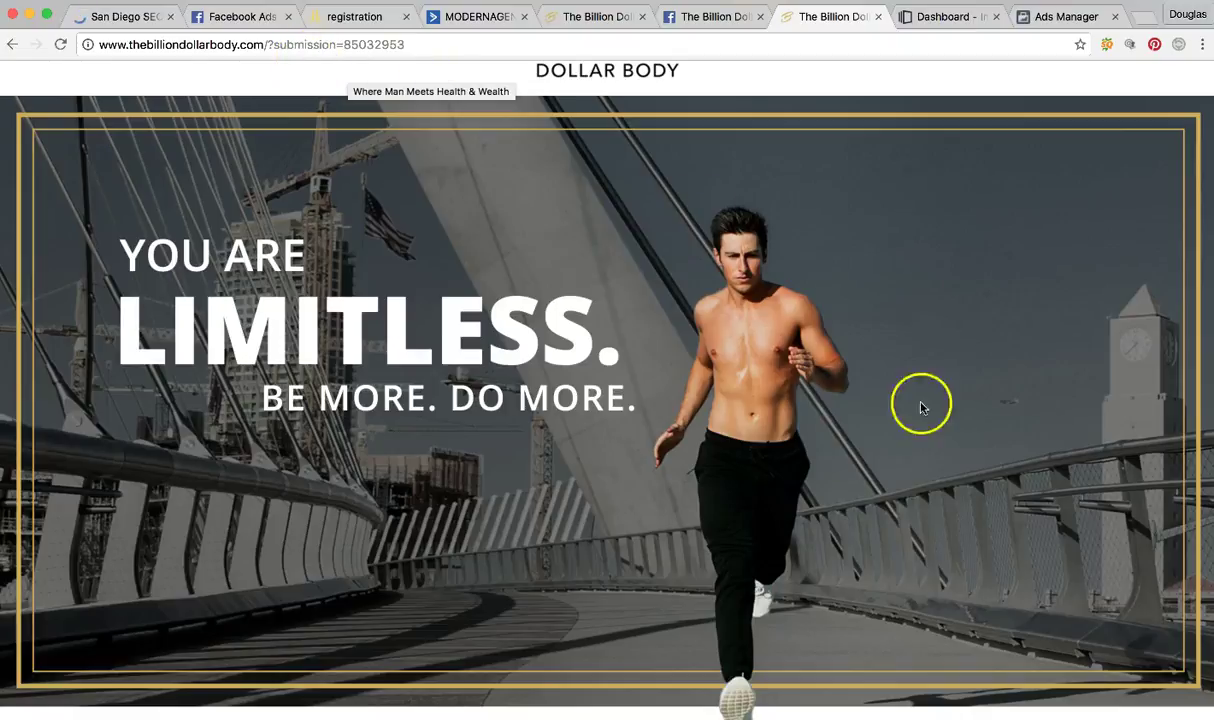
pyautogui.scroll(2, 940, 426)
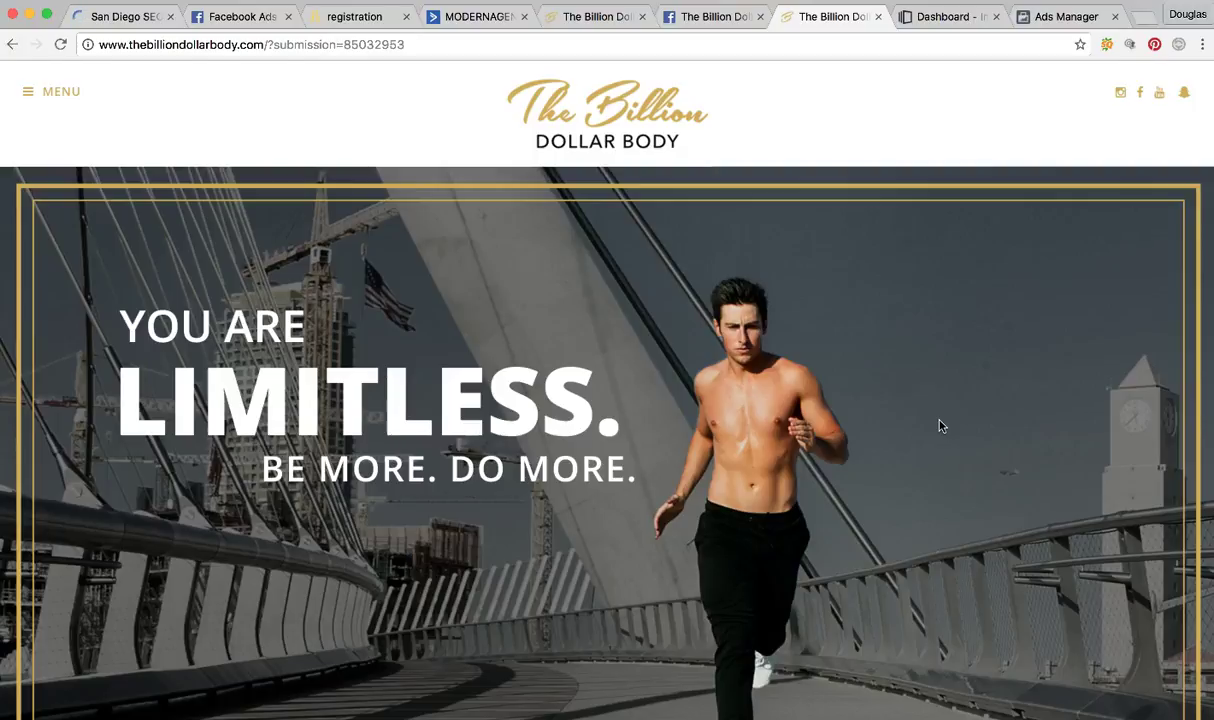
pyautogui.click(43, 697)
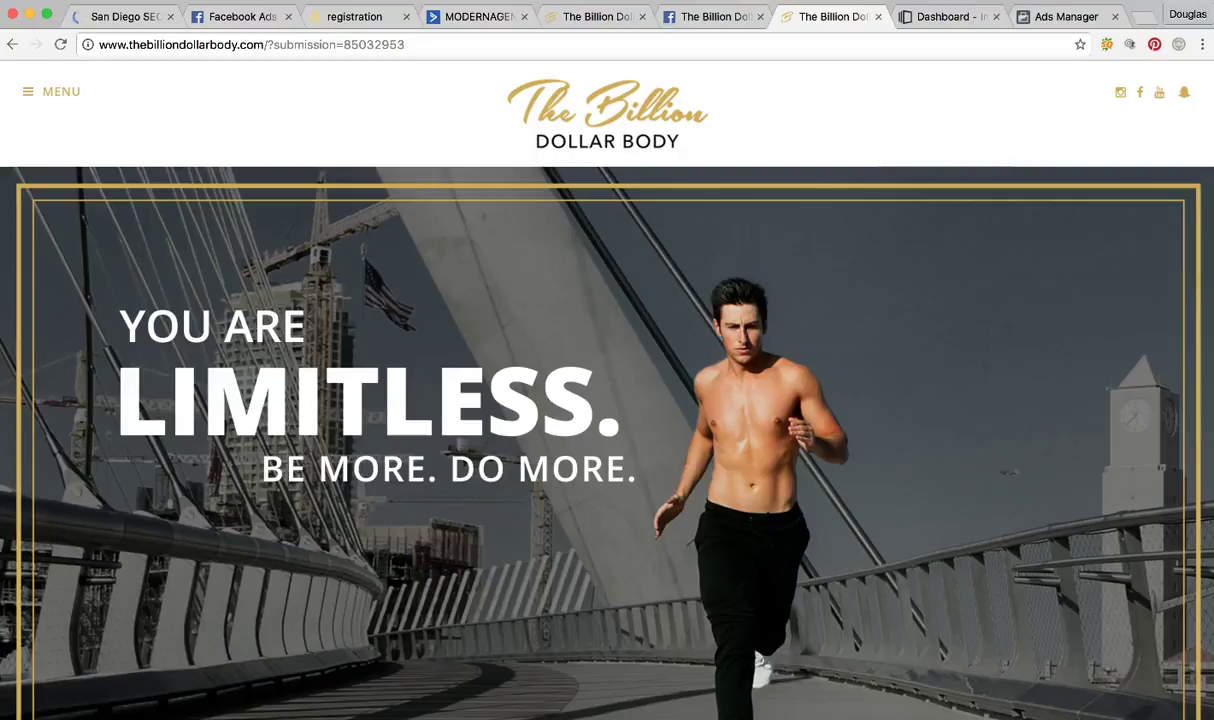
# Switch to the Word document and review its funnel conversion rates from reach through clicks, emails and leads to sales.
pyautogui.click(281, 135)
pyautogui.moveTo(496, 95); pyautogui.dragTo(432, 85)
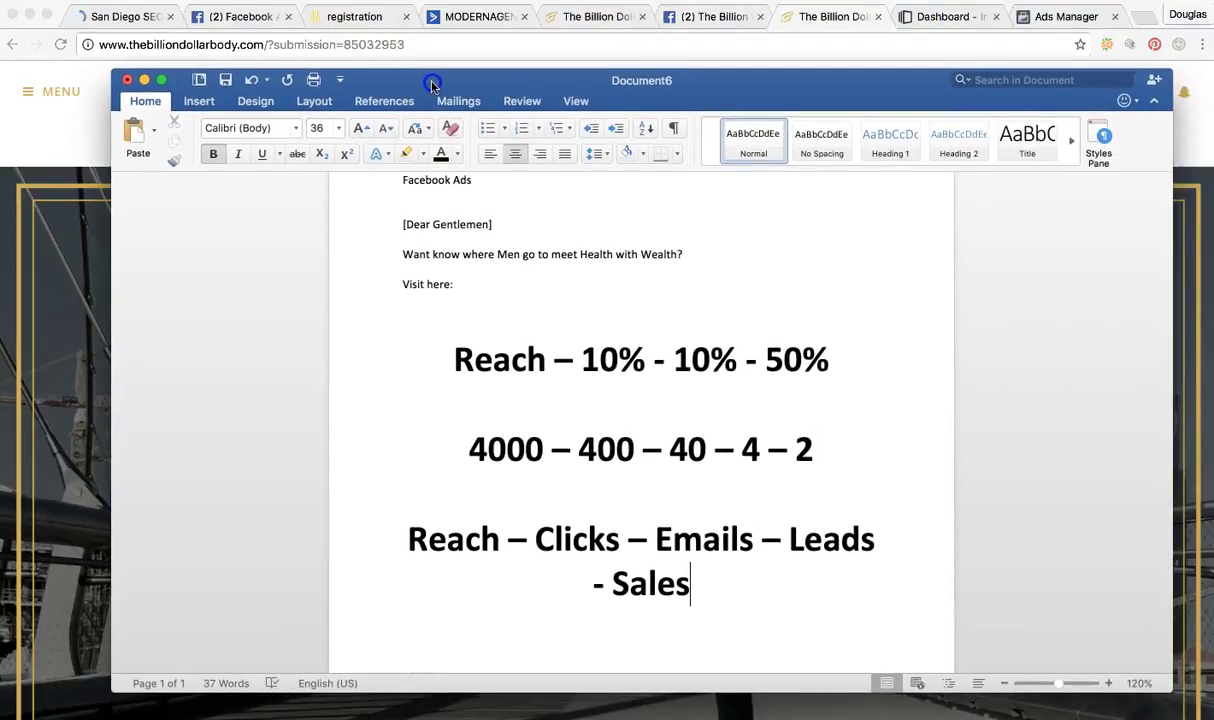
pyautogui.scroll(-1, 490, 279)
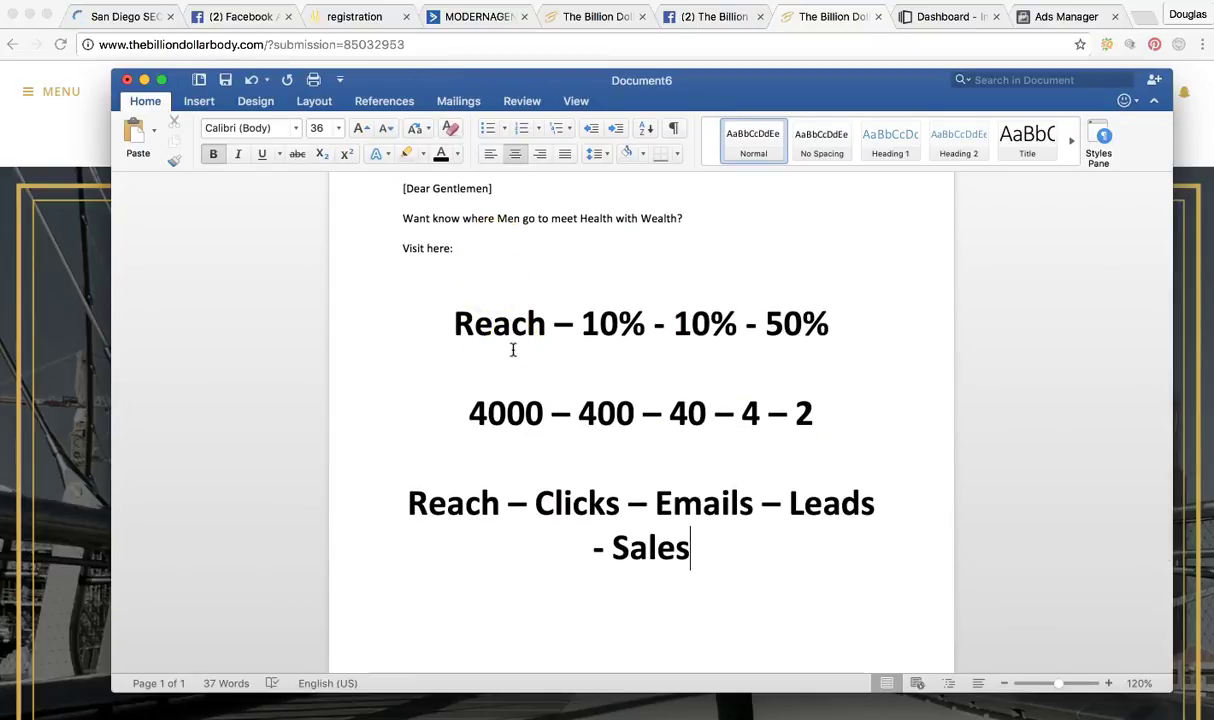
pyautogui.scroll(-1, 530, 372)
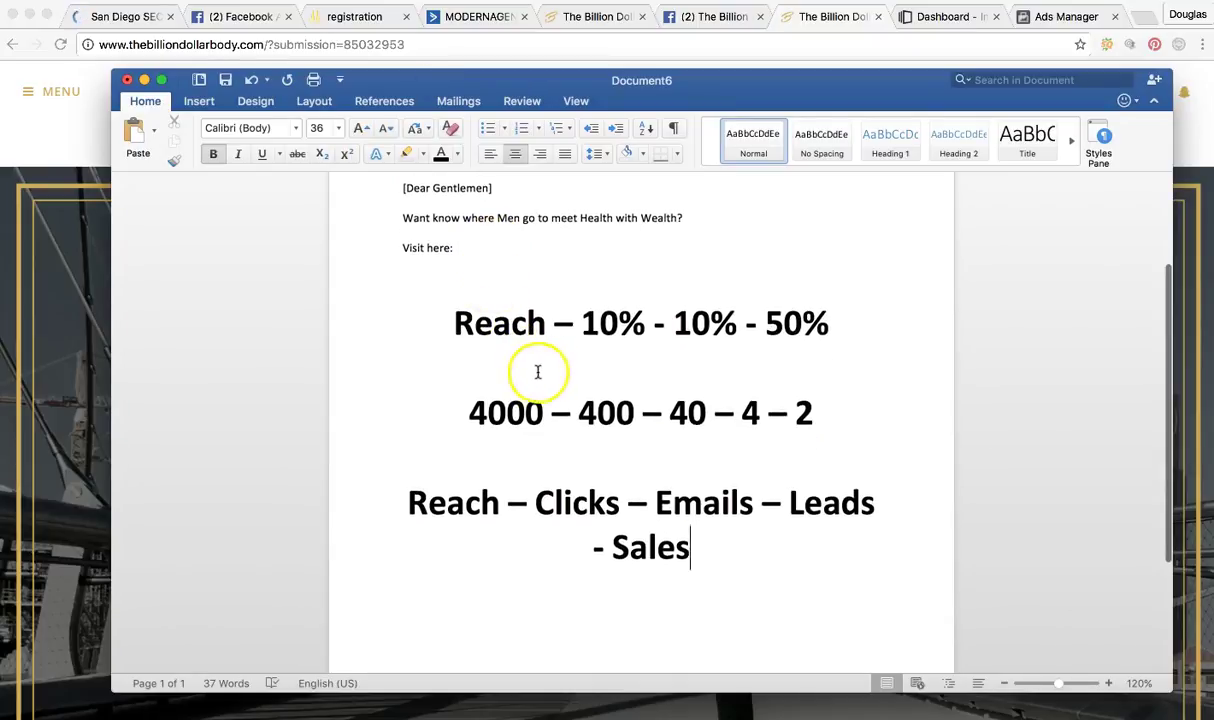
pyautogui.scroll(1, 541, 380)
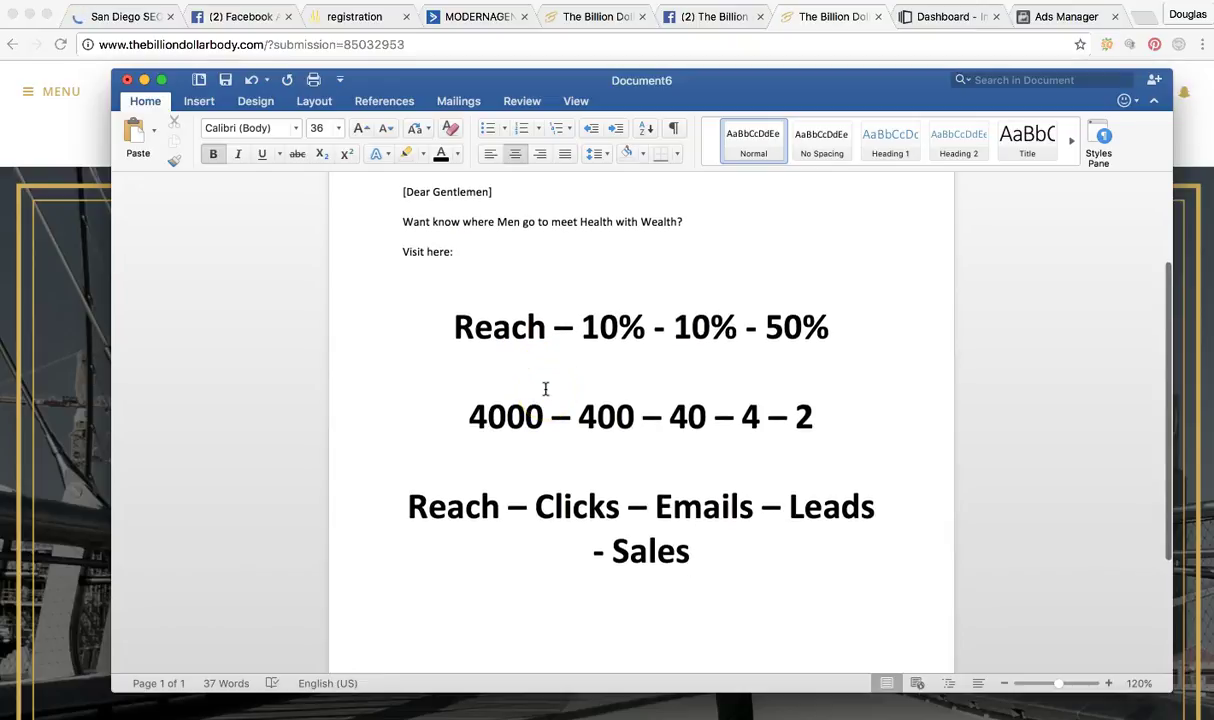
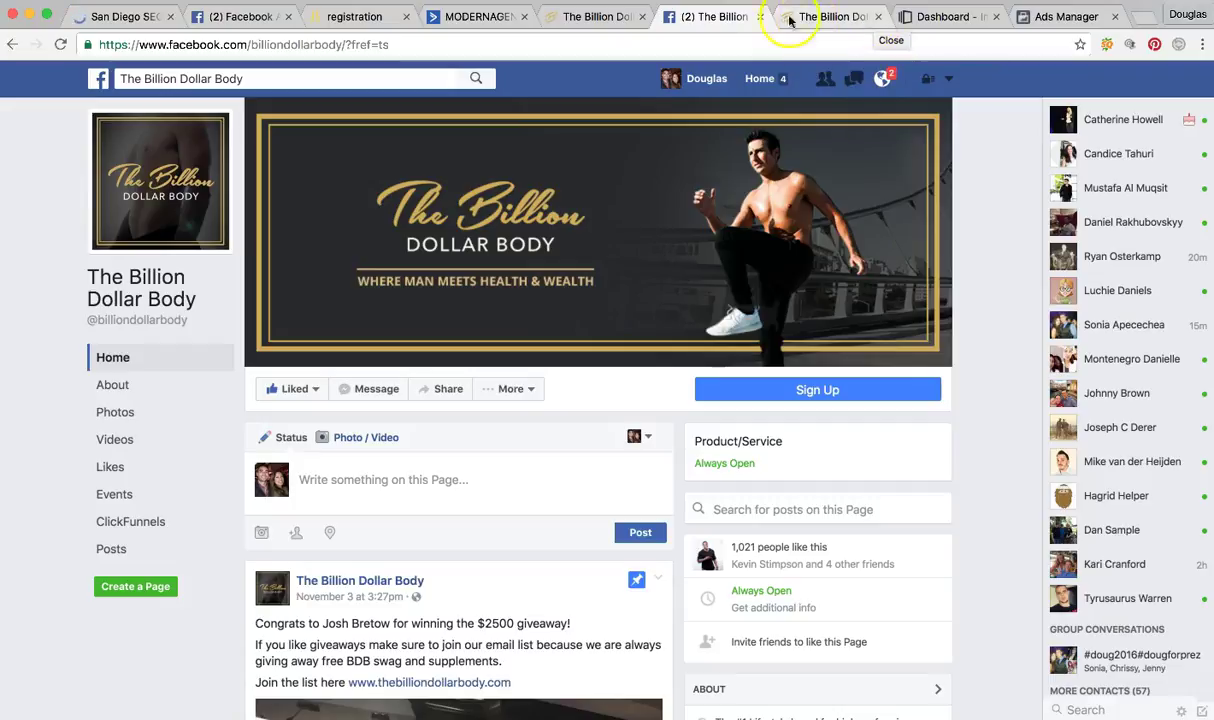
# Return to Facebook Ads Manager and continue from the ad set to the ad creation page, using the Single Image format.
pyautogui.click(918, 17)
pyautogui.click(1060, 16)
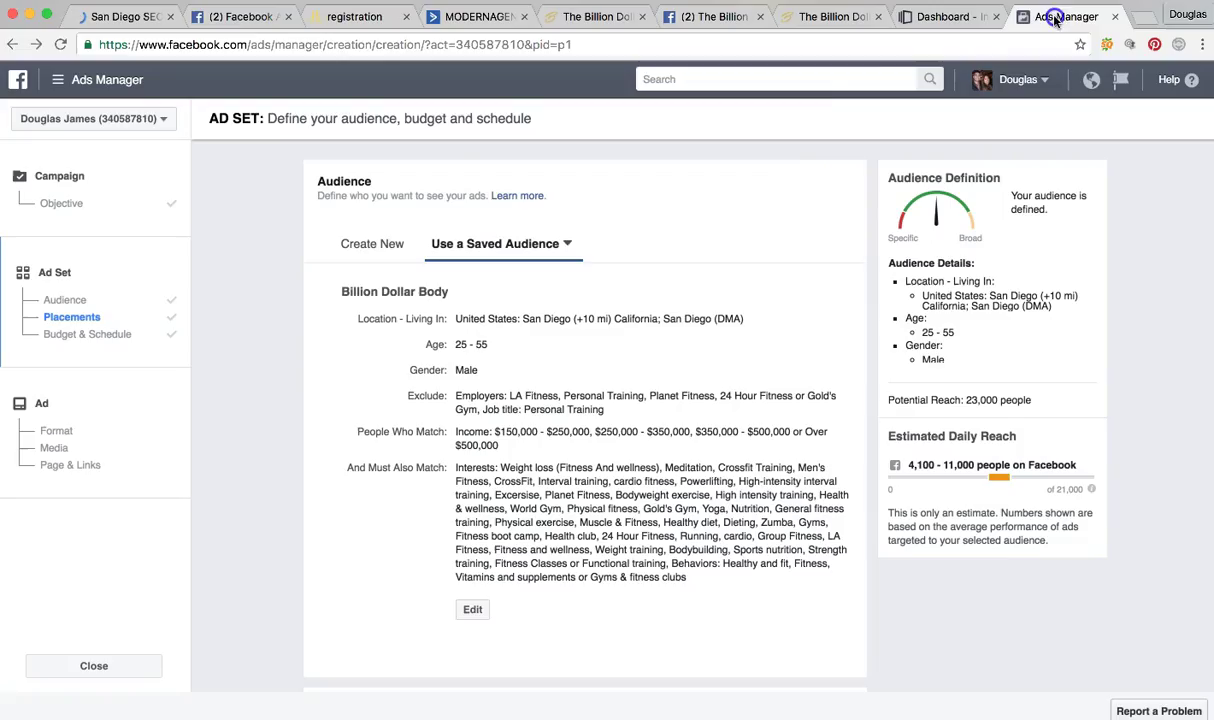
pyautogui.scroll(-10, 733, 210)
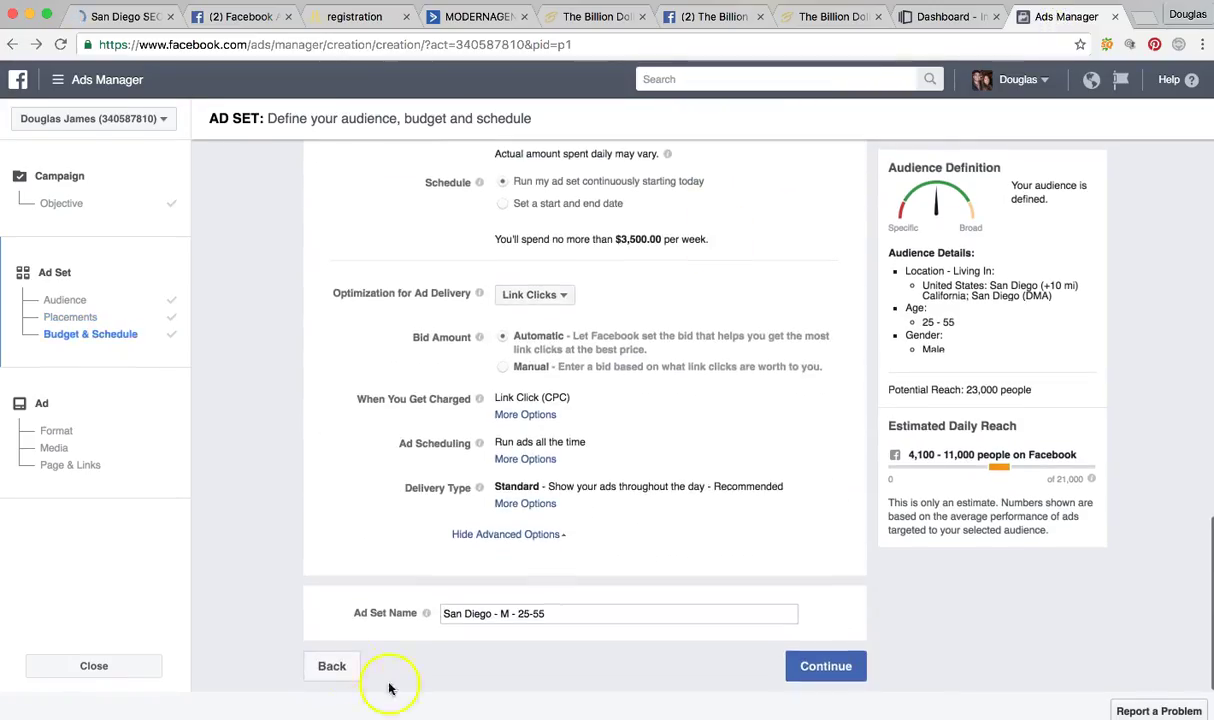
pyautogui.click(830, 666)
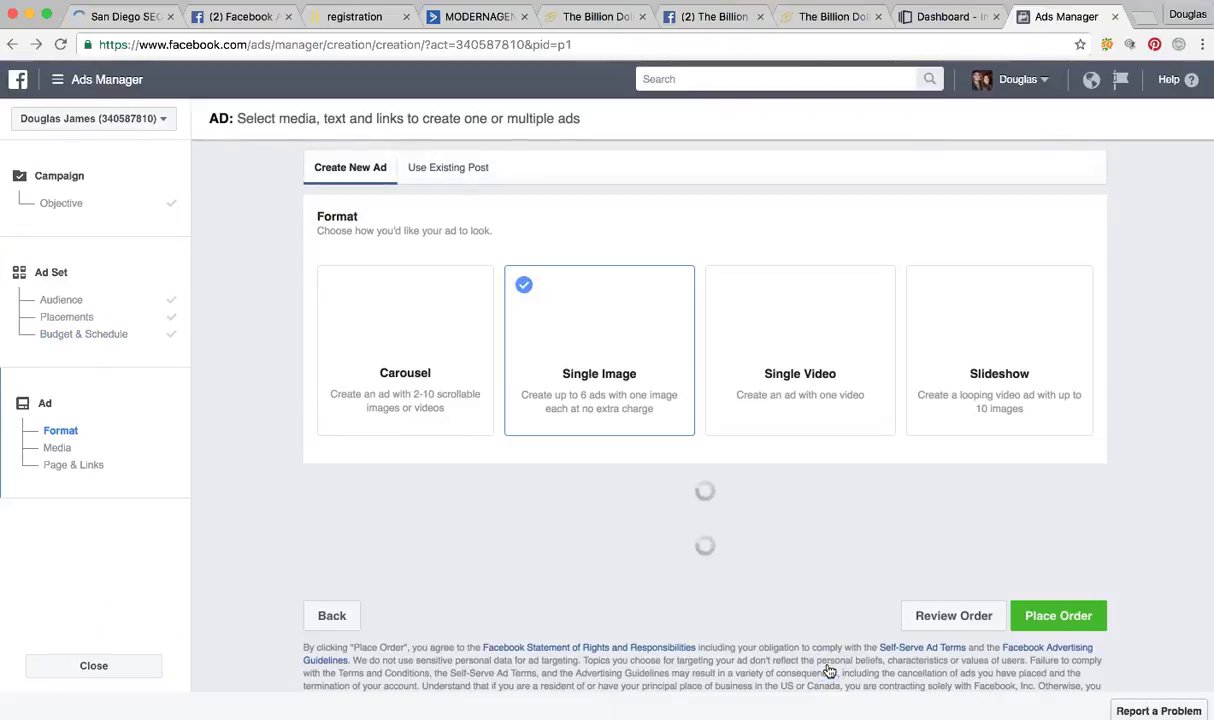
pyautogui.click(569, 360)
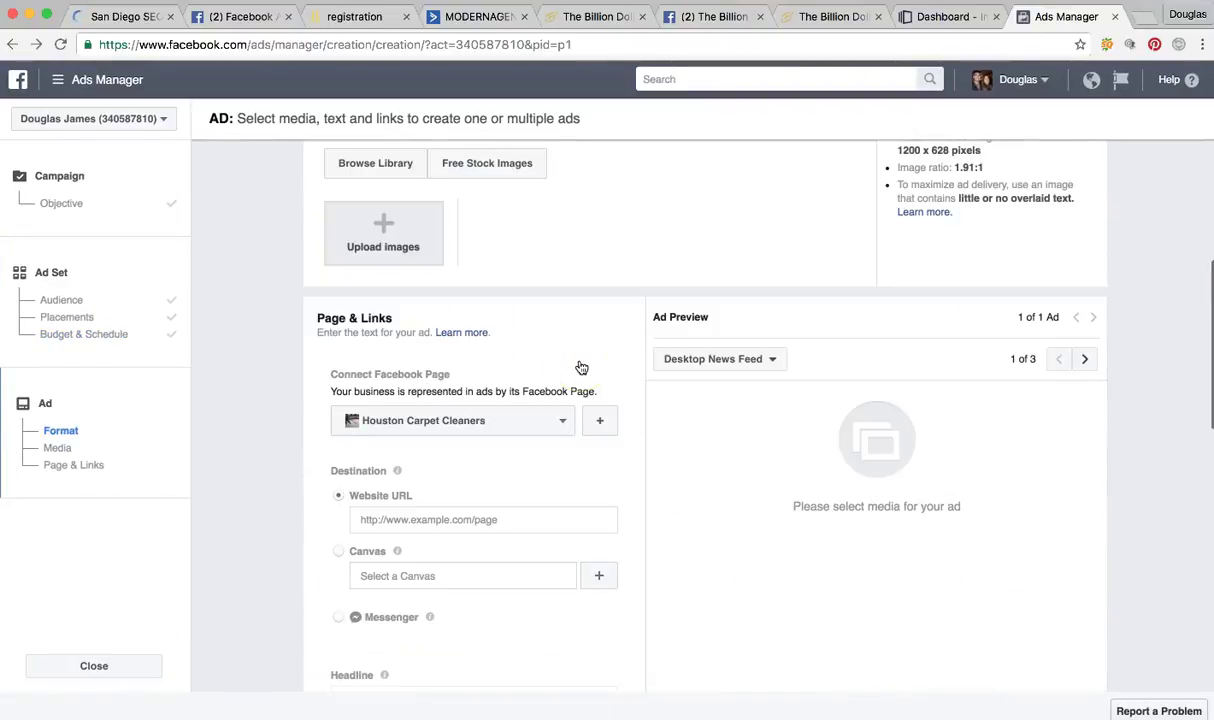
# Add the free stock image of people standing in a row with devices to the ad.
pyautogui.scroll(5, 579, 368)
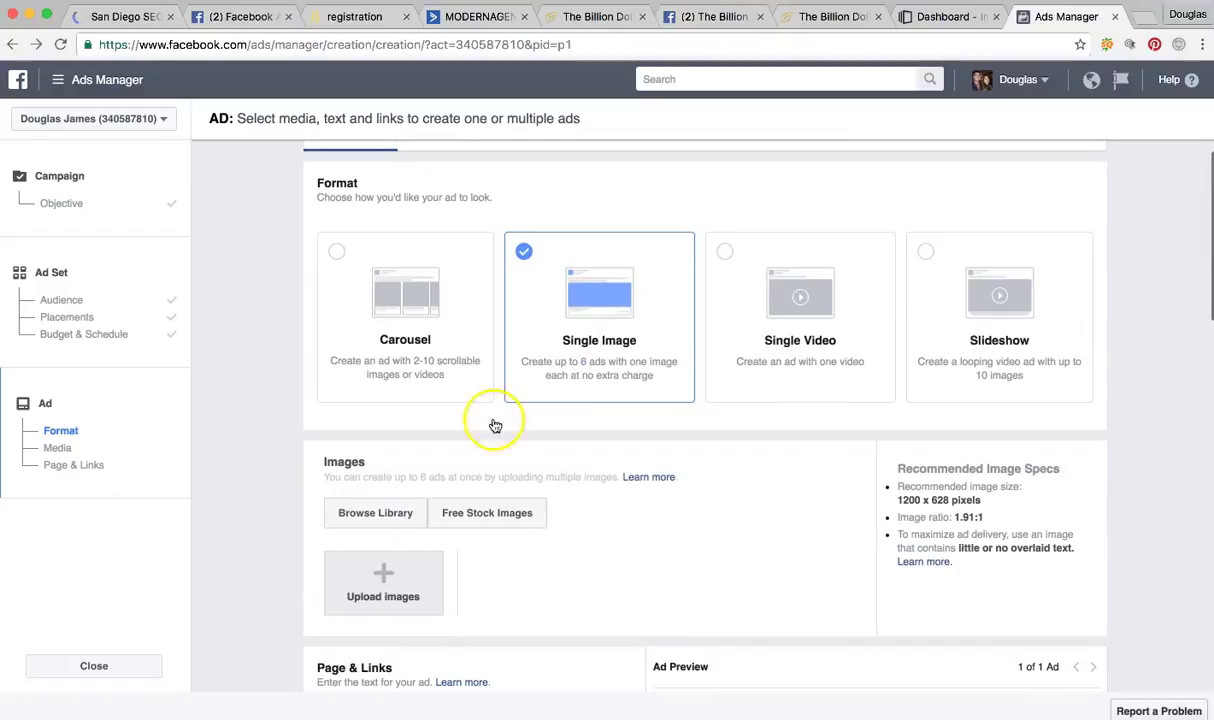
pyautogui.click(476, 514)
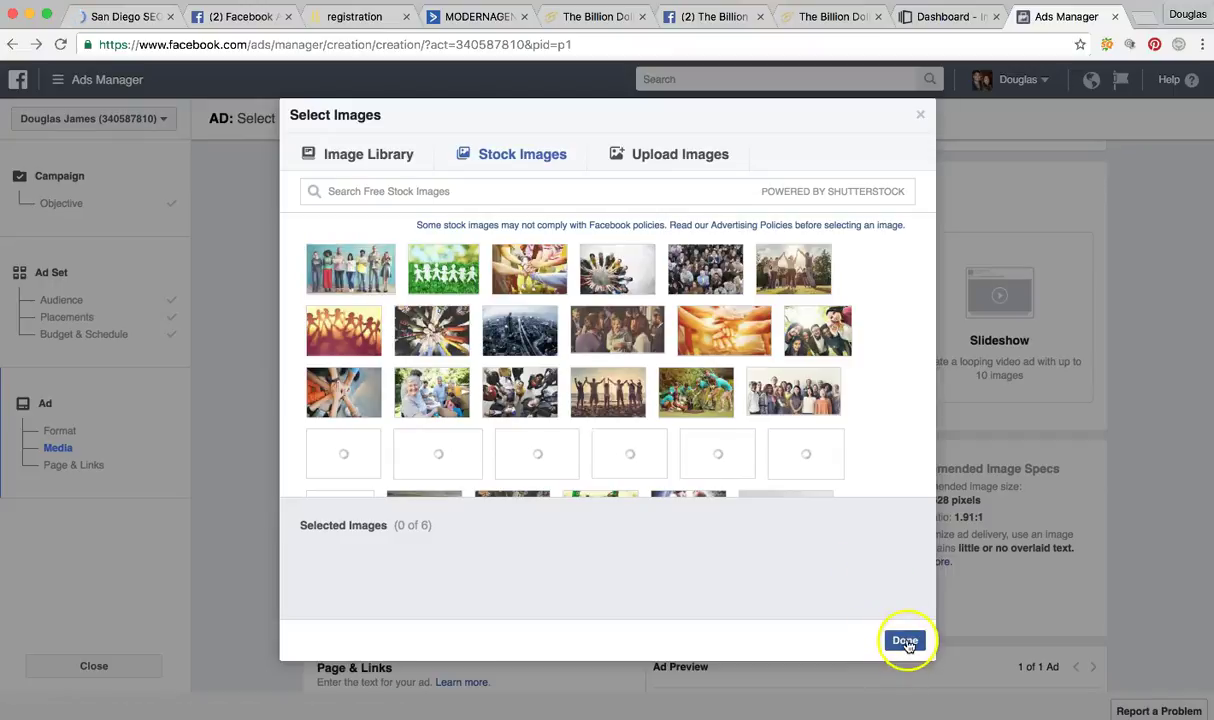
pyautogui.click(350, 268)
pyautogui.click(905, 641)
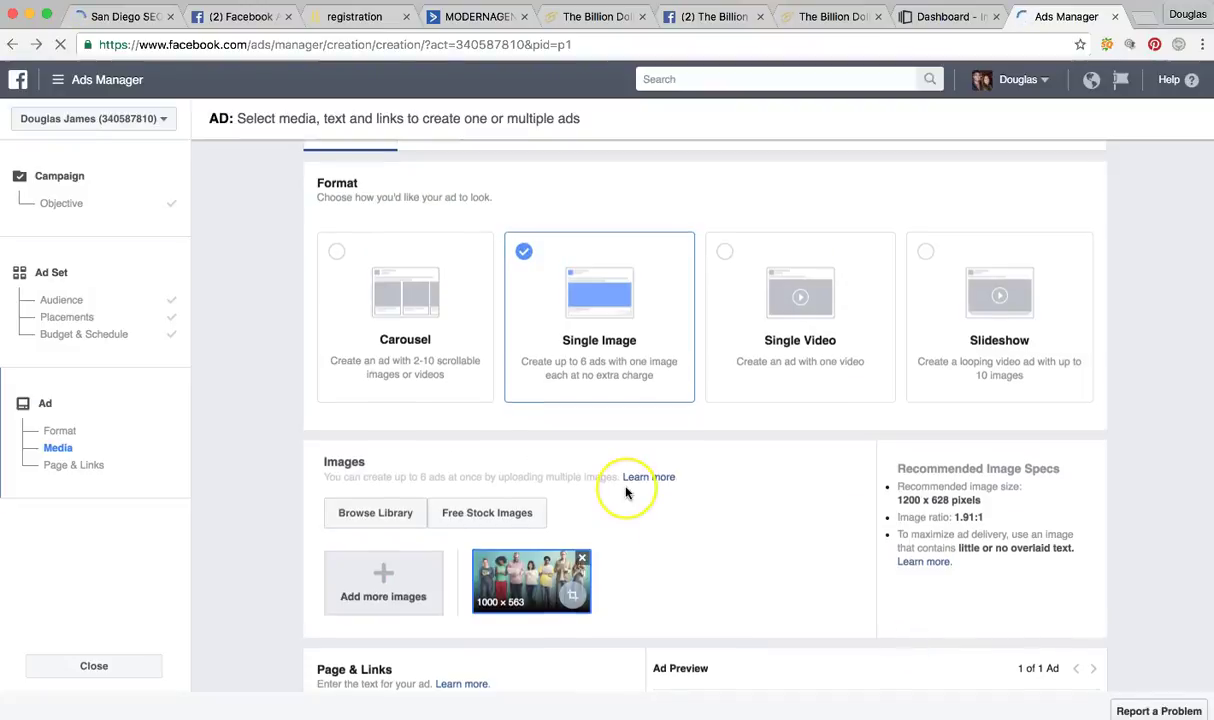
# Set the ad's destination to Messenger instead of a website URL.
pyautogui.scroll(-5, 626, 492)
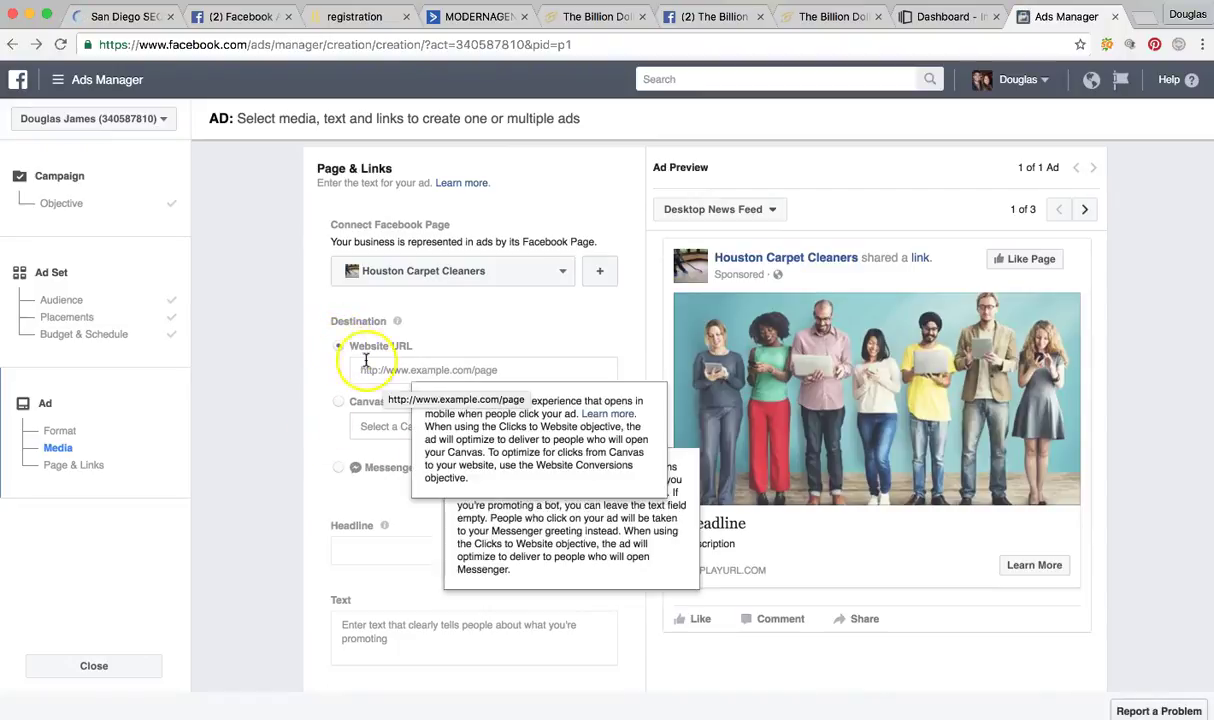
pyautogui.click(445, 369)
pyautogui.click(307, 371)
pyautogui.click(338, 467)
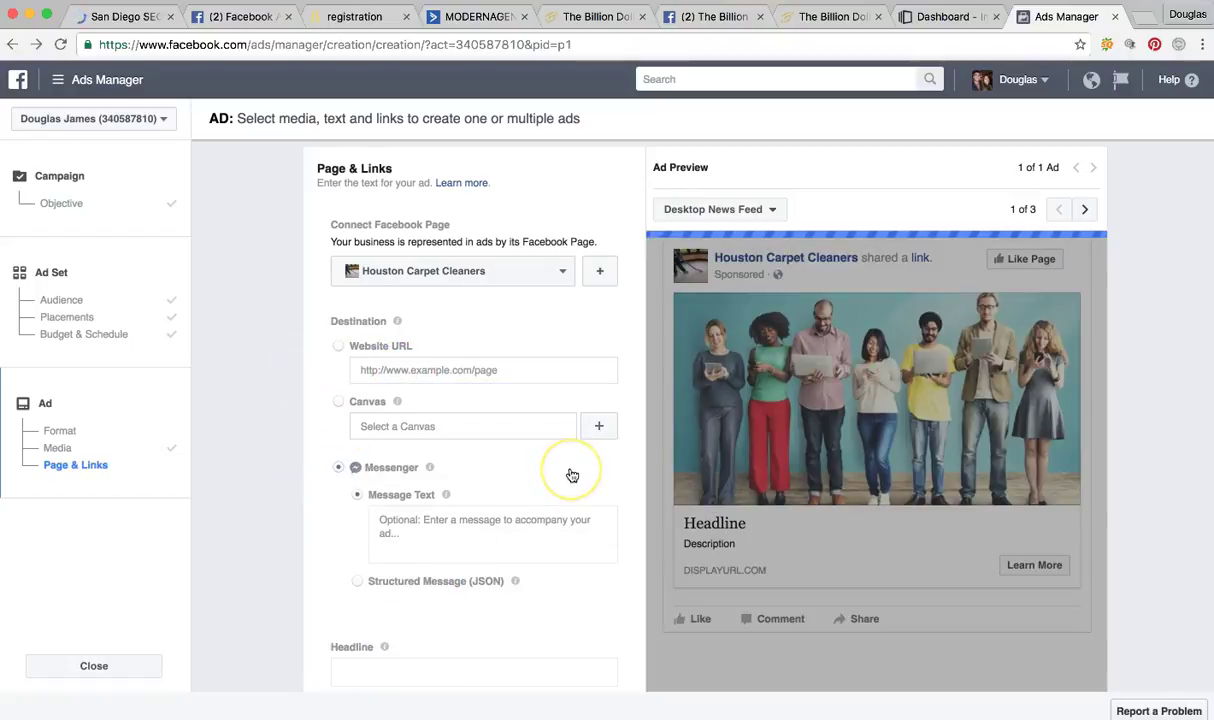
# Change the ad's call to action to Send Message.
pyautogui.scroll(-3, 572, 475)
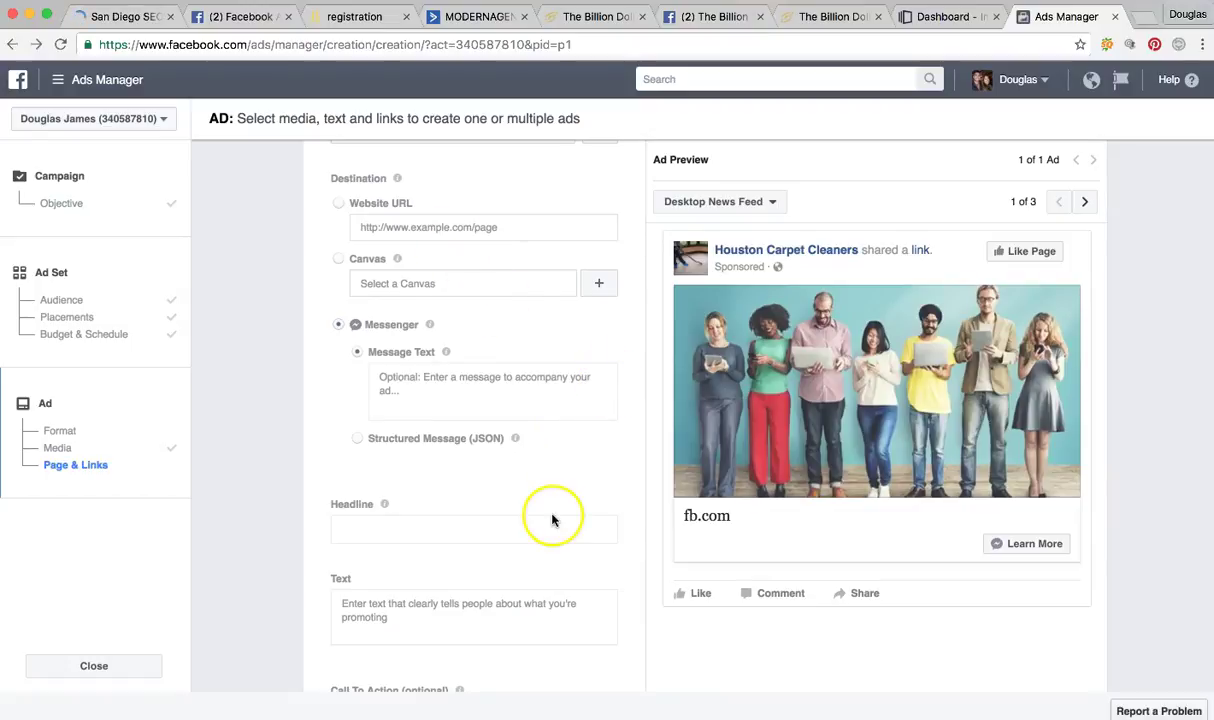
pyautogui.scroll(-3, 552, 519)
pyautogui.click(368, 580)
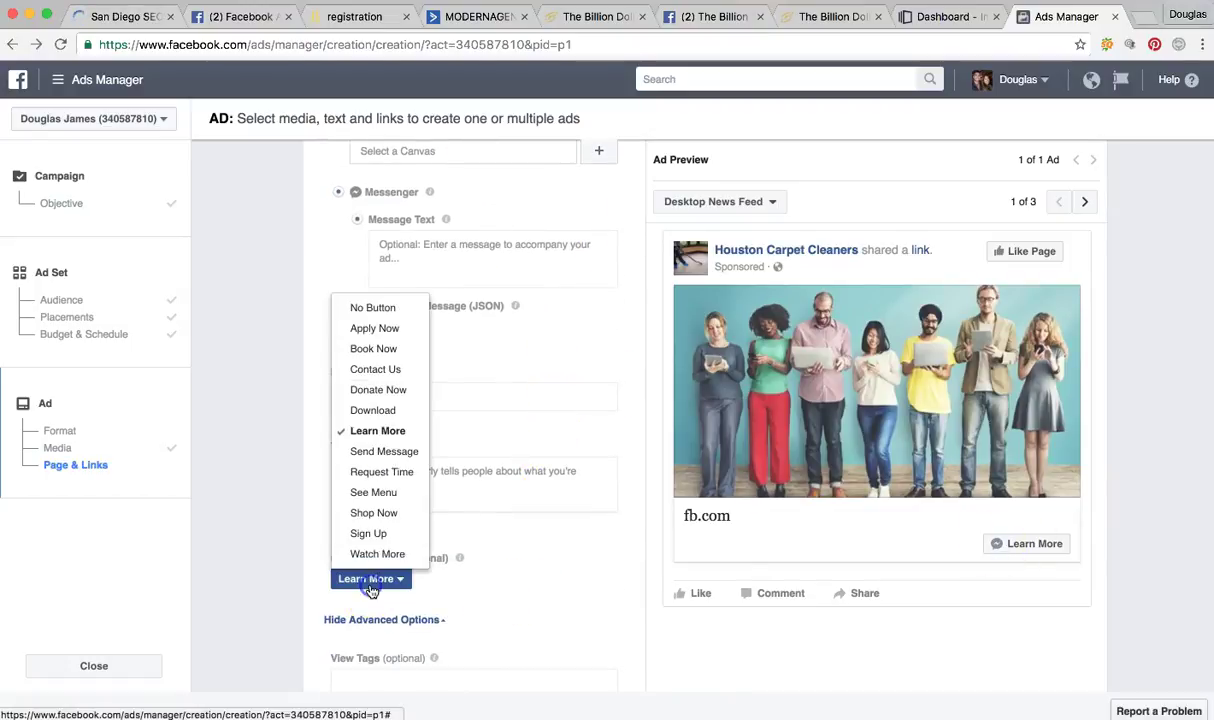
pyautogui.click(372, 451)
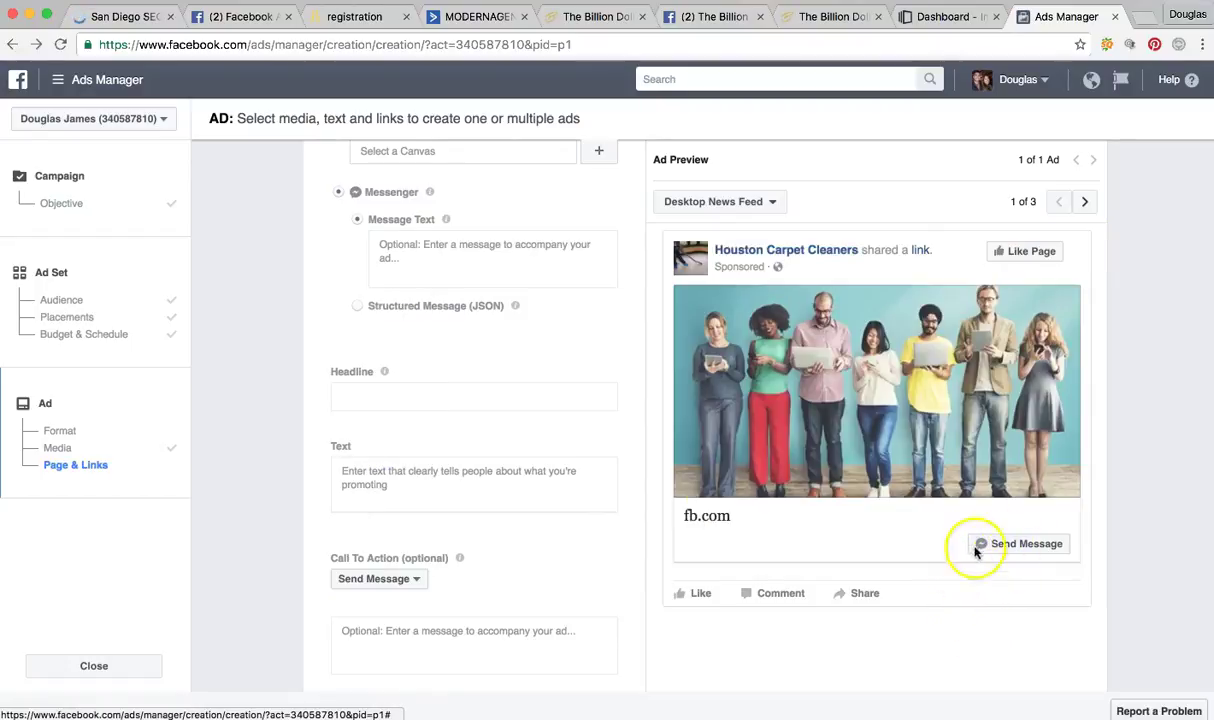
# Enter "Send Me A Message On Facebook Here..." as the ad's headline.
pyautogui.click(430, 406)
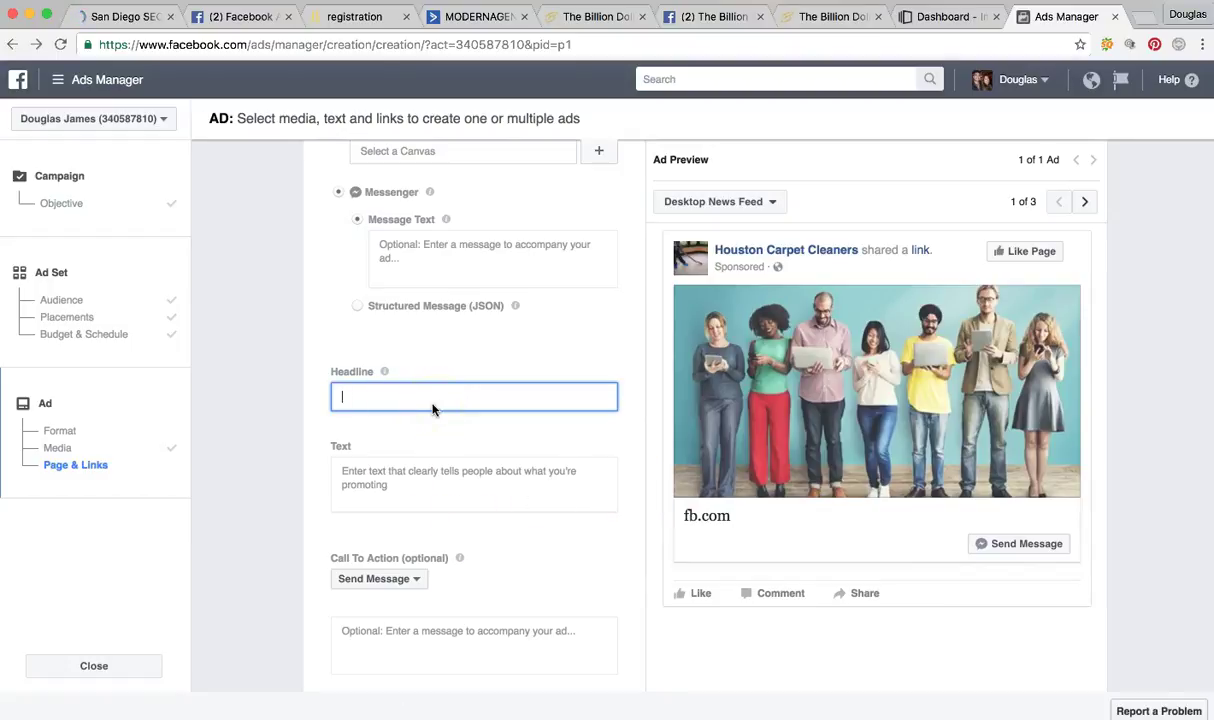
pyautogui.write('Send me')
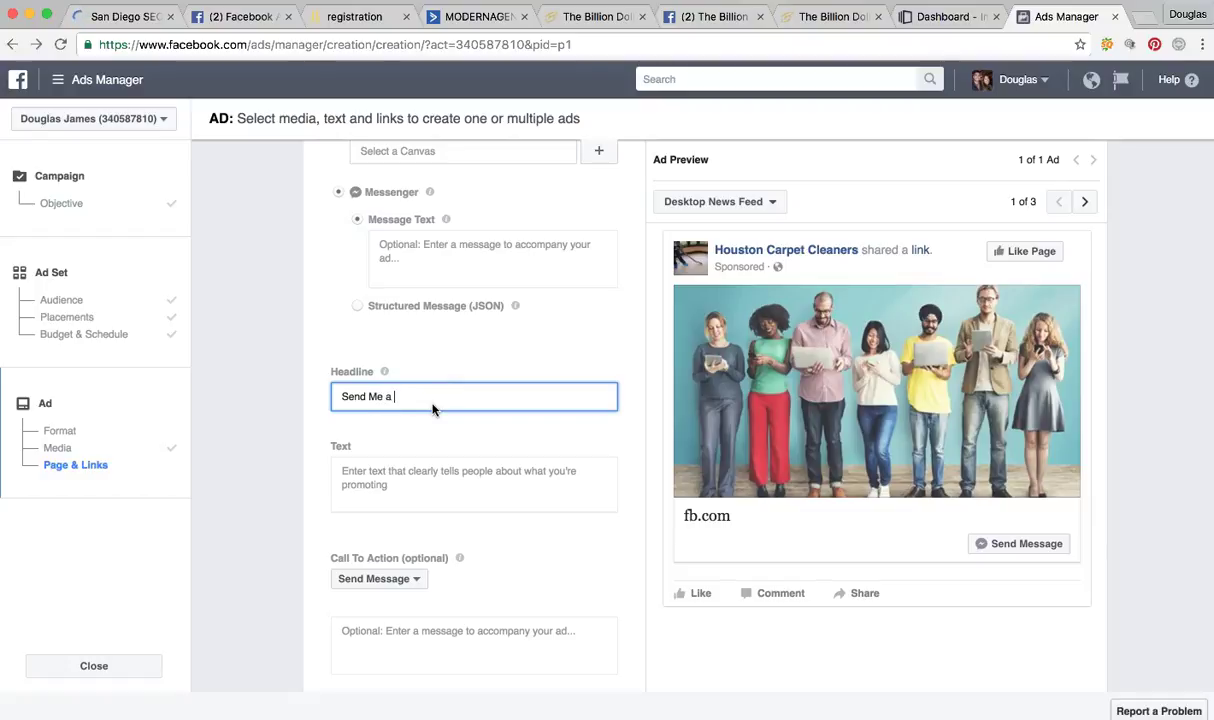
pyautogui.press('BackSpace')
pyautogui.press('BackSpace')
pyautogui.write('essg')
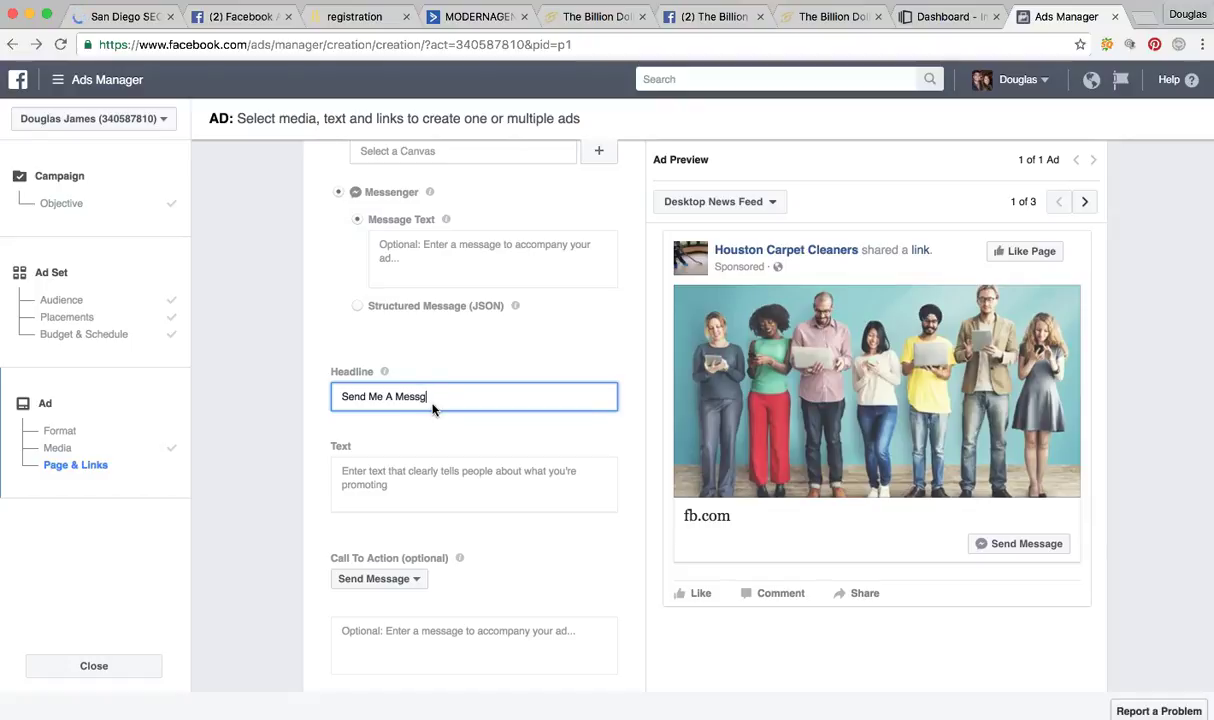
pyautogui.press('BackSpace')
pyautogui.write('age on ')
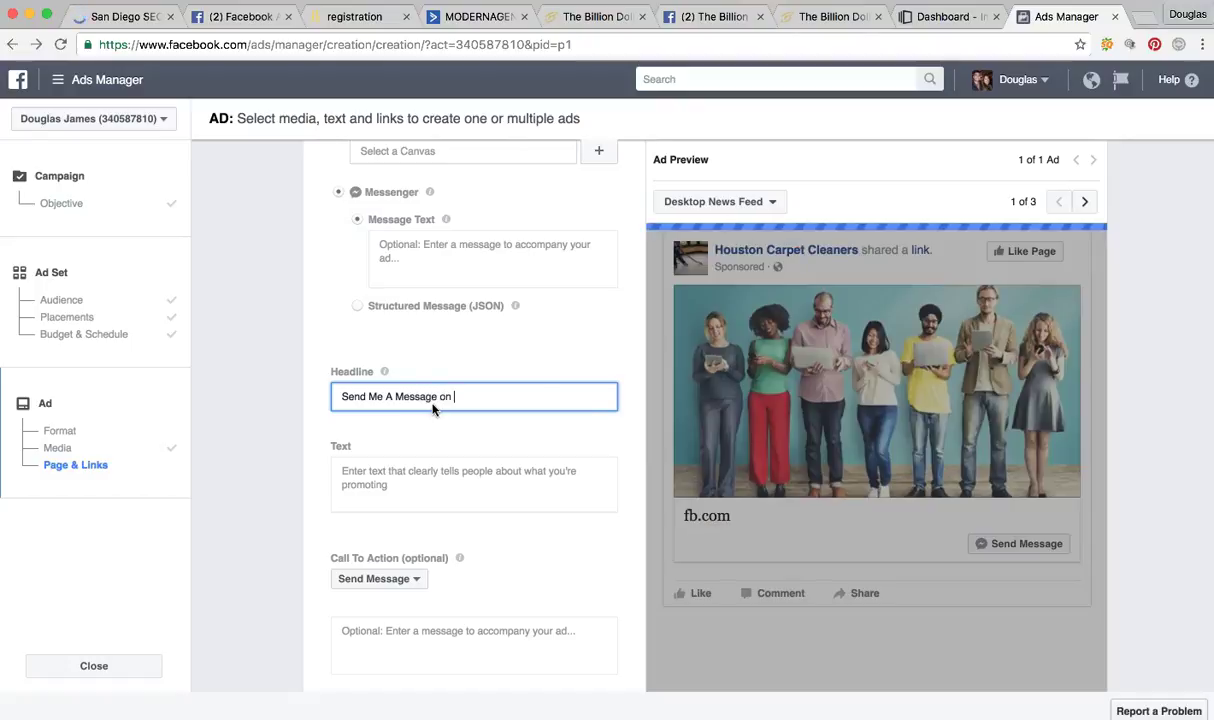
pyautogui.write('Facebook Here...')
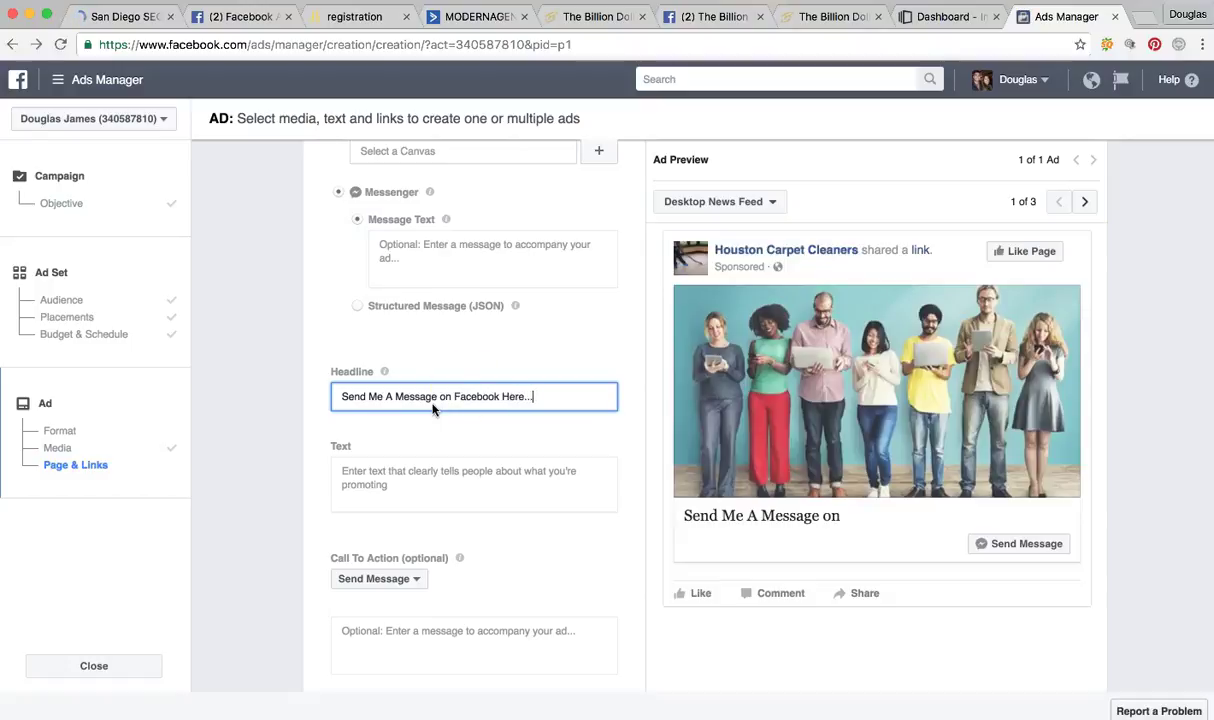
pyautogui.click(443, 396)
pyautogui.press('BackSpace')
pyautogui.write('On')
pyautogui.click(462, 420)
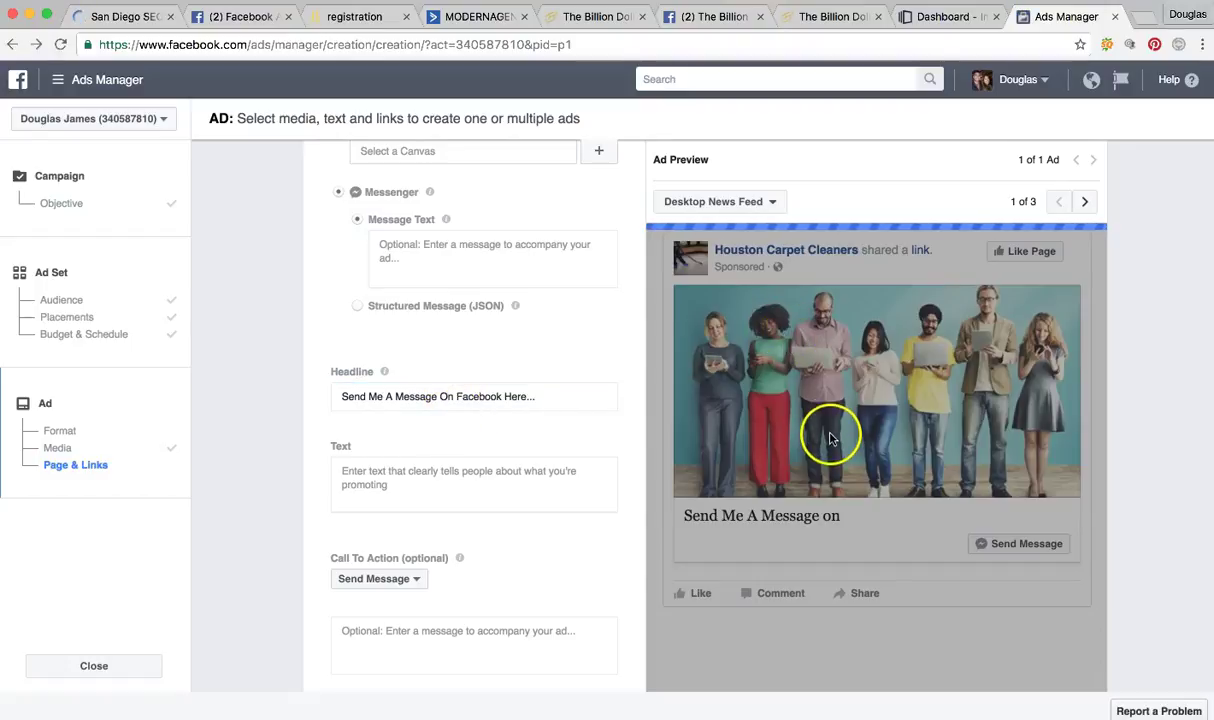
# Review the ad's format, image and Messenger settings against its Desktop News Feed preview.
pyautogui.scroll(10, 829, 434)
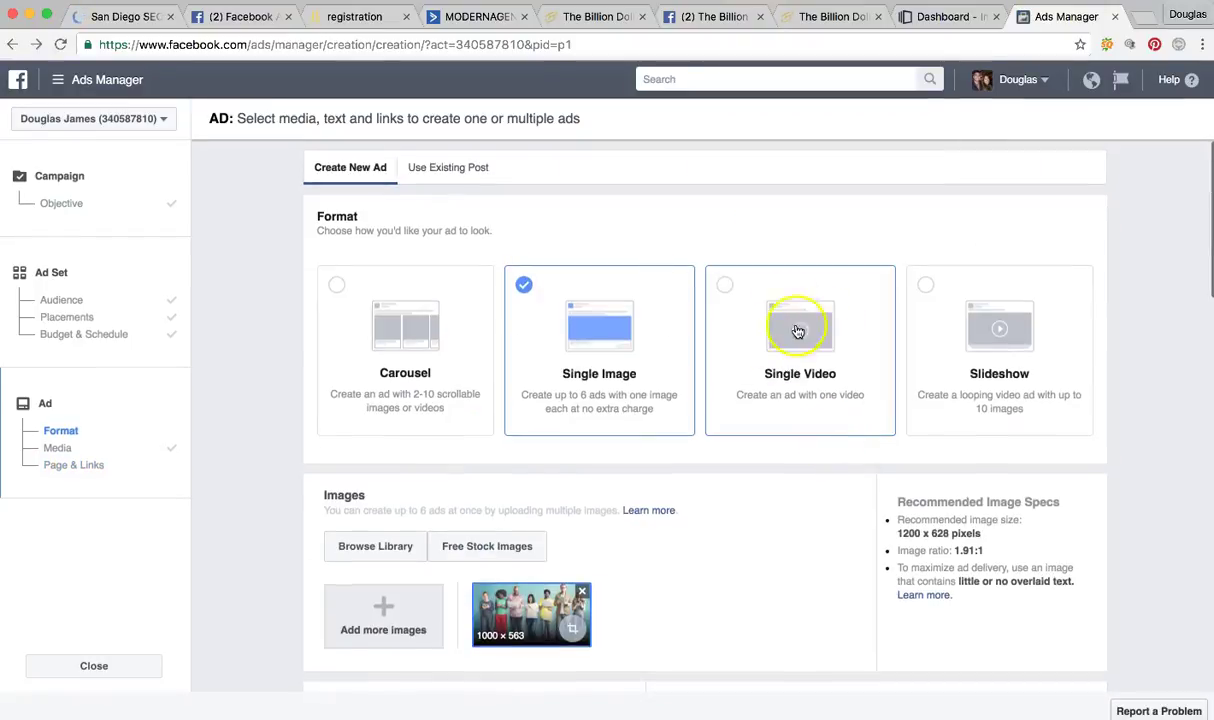
pyautogui.scroll(-3, 687, 525)
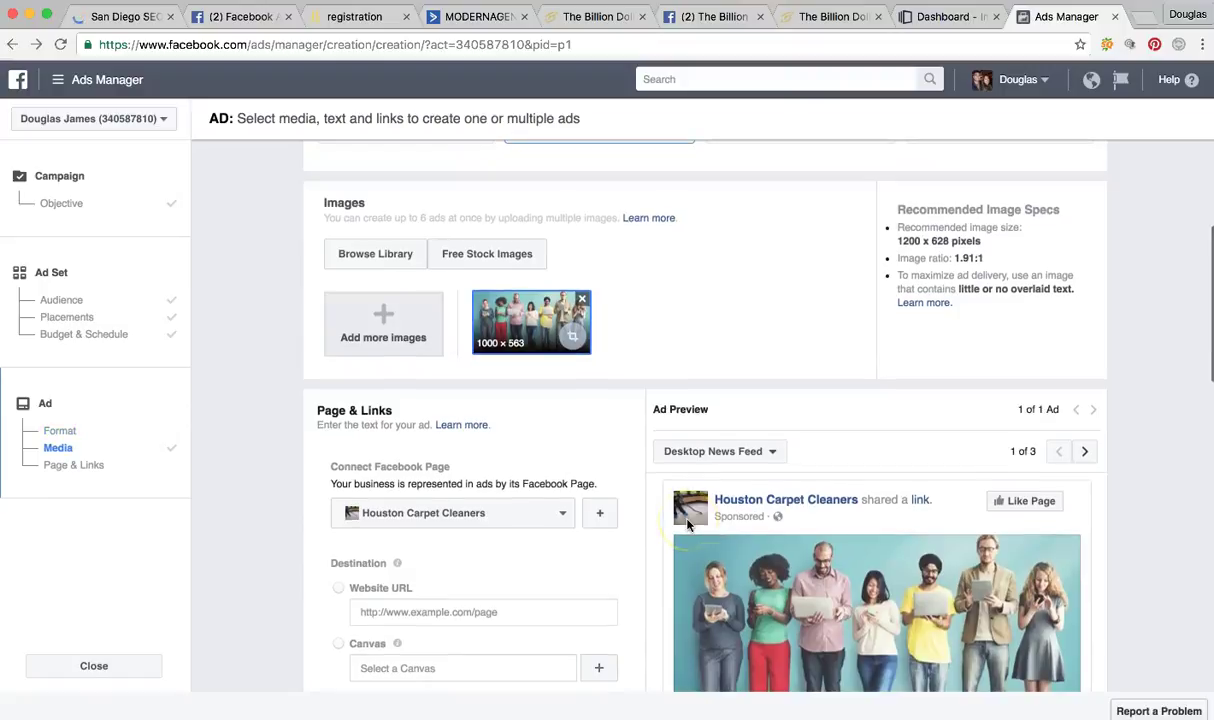
pyautogui.scroll(-2, 687, 525)
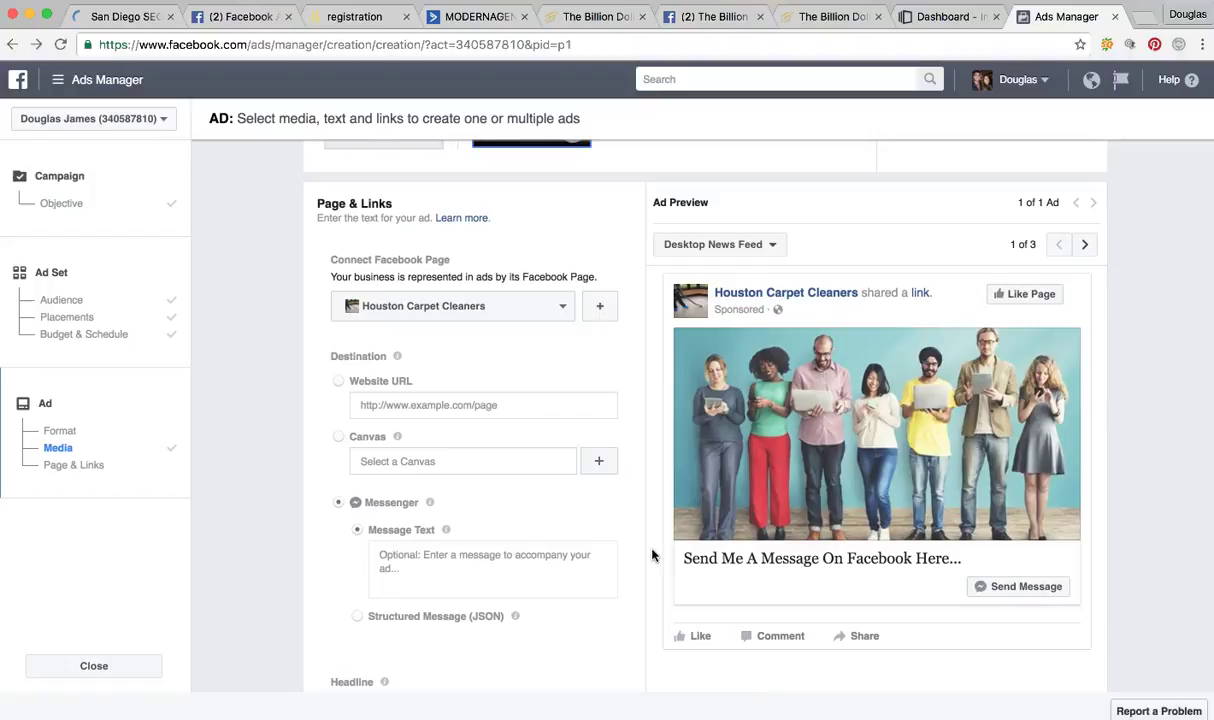
pyautogui.scroll(-1, 767, 500)
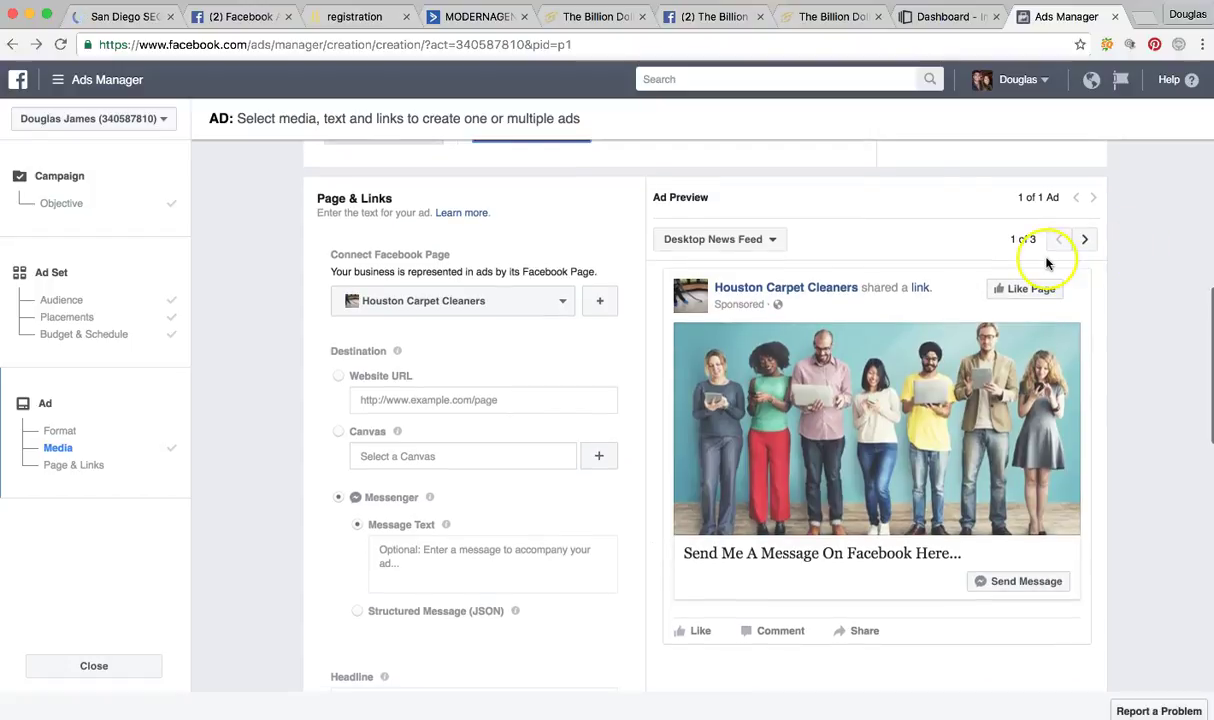
# Look through the open Billion Dollar Body website and Facebook pages, examining the homepage banner.
pyautogui.click(604, 18)
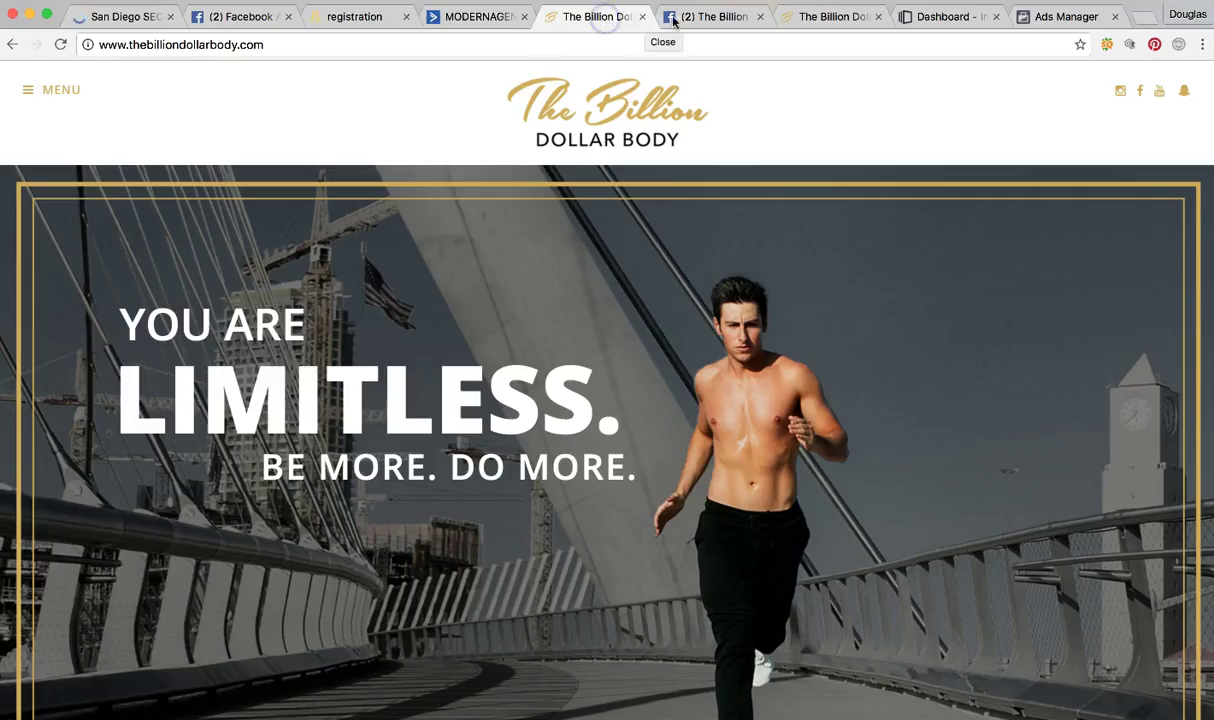
pyautogui.click(712, 17)
pyautogui.click(810, 17)
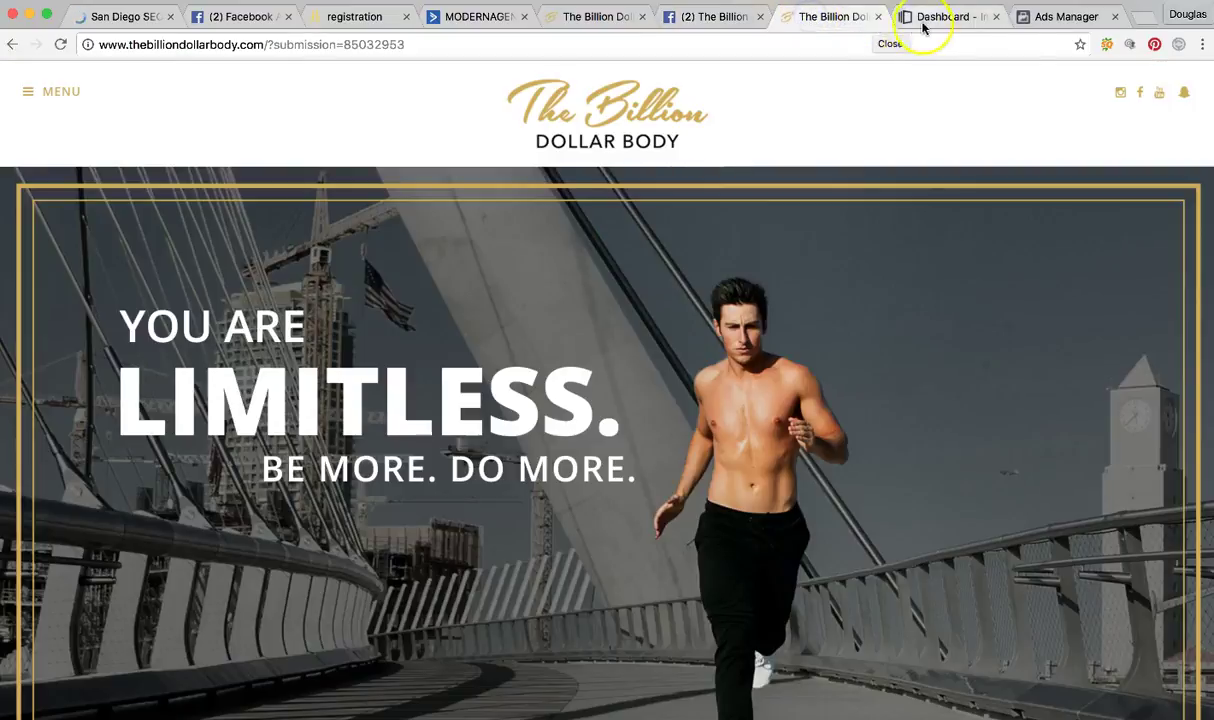
pyautogui.scroll(-5, 797, 163)
pyautogui.scroll(2, 797, 163)
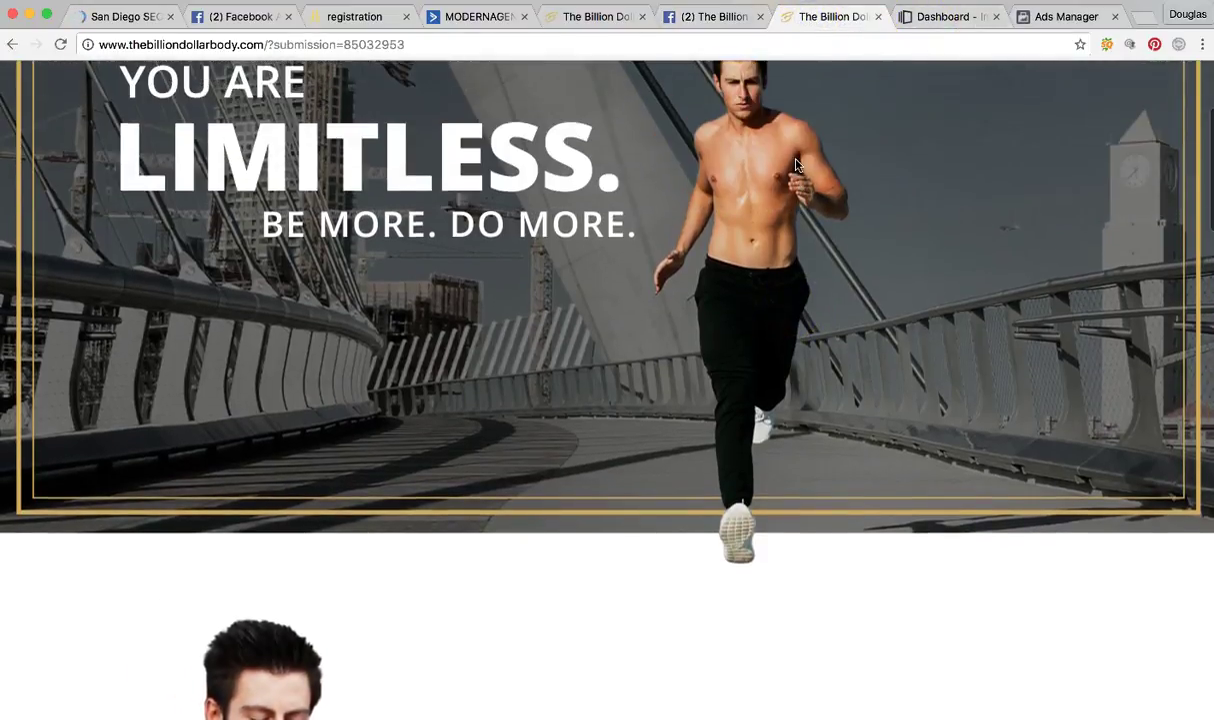
pyautogui.click(607, 18)
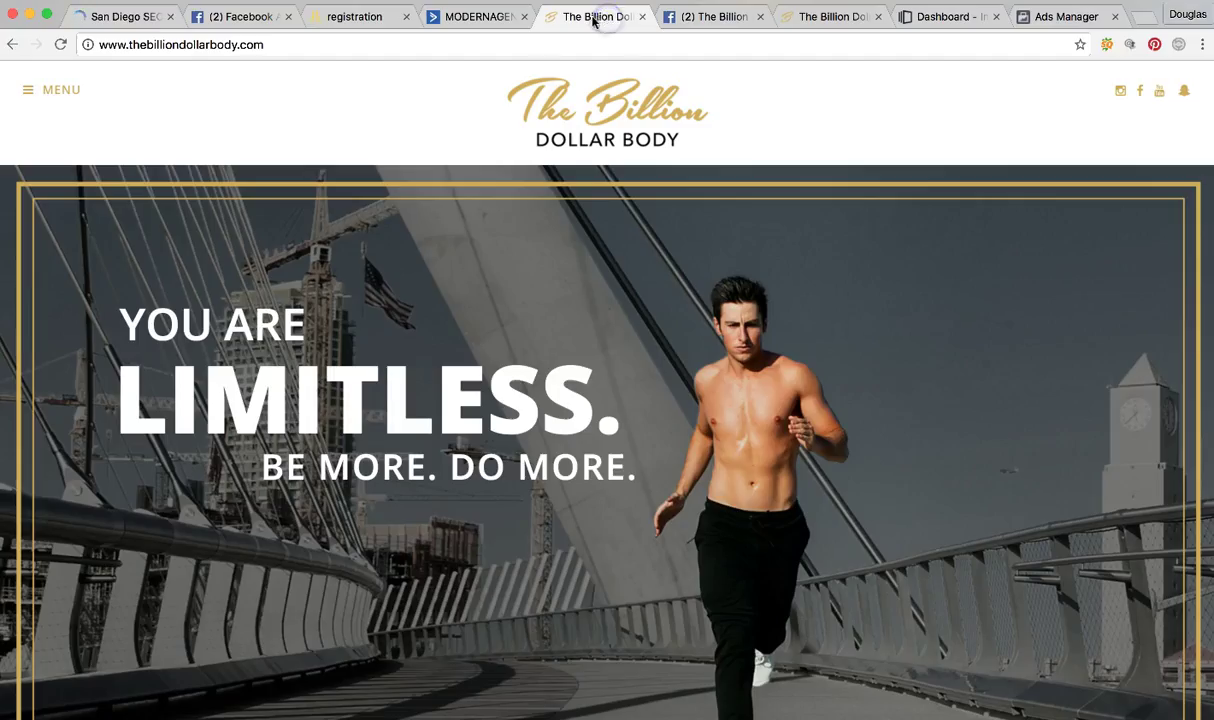
# Open the published Billion Dollar Body Page from its Instapage subaccount and look over the landing page.
pyautogui.click(932, 18)
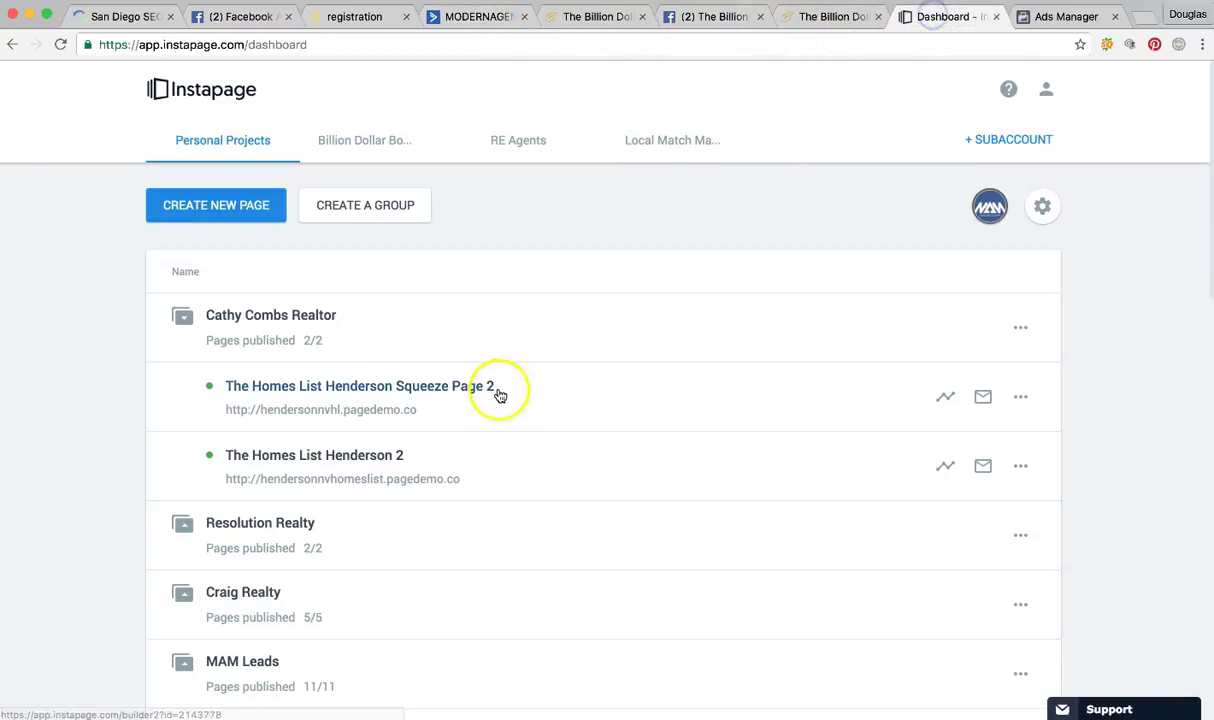
pyautogui.click(396, 143)
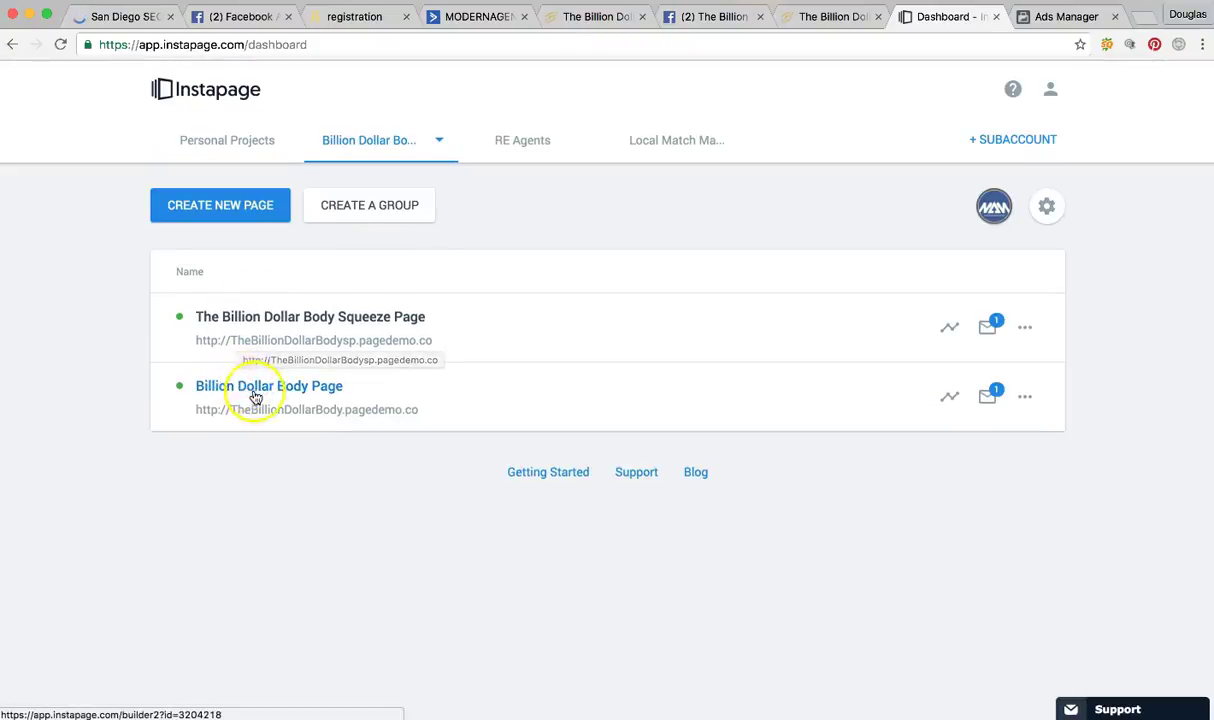
pyautogui.click(311, 411)
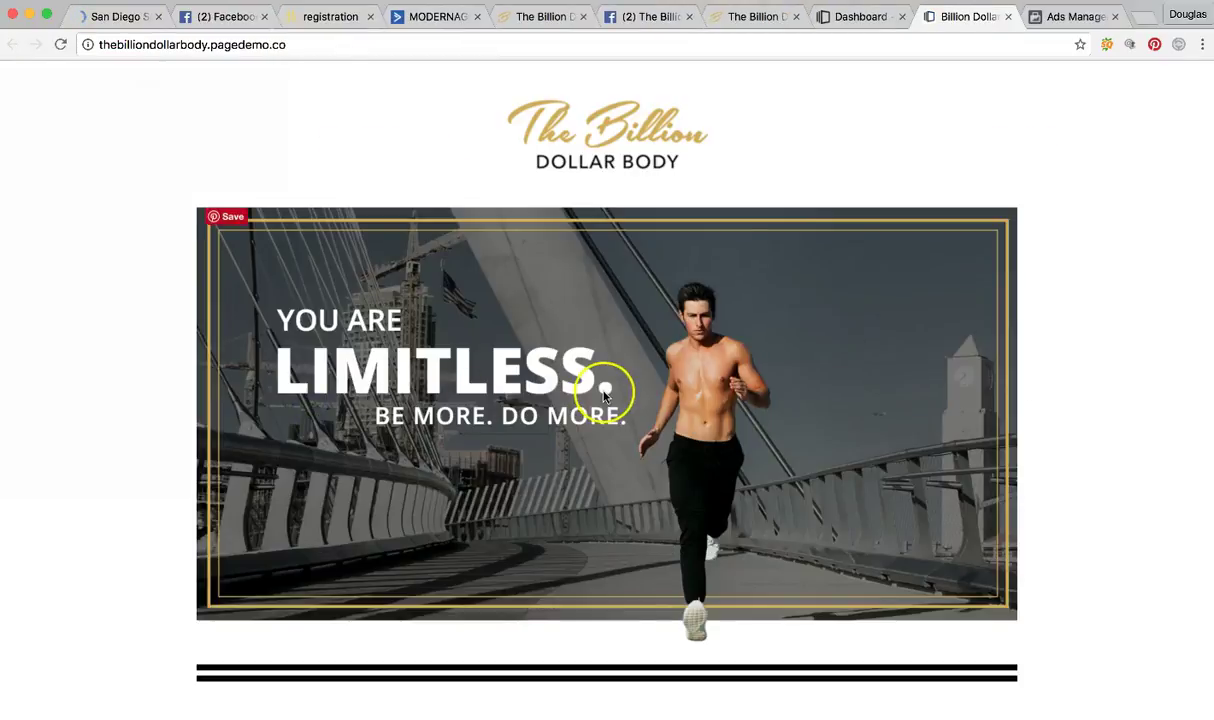
pyautogui.scroll(-5, 603, 396)
pyautogui.scroll(5, 603, 396)
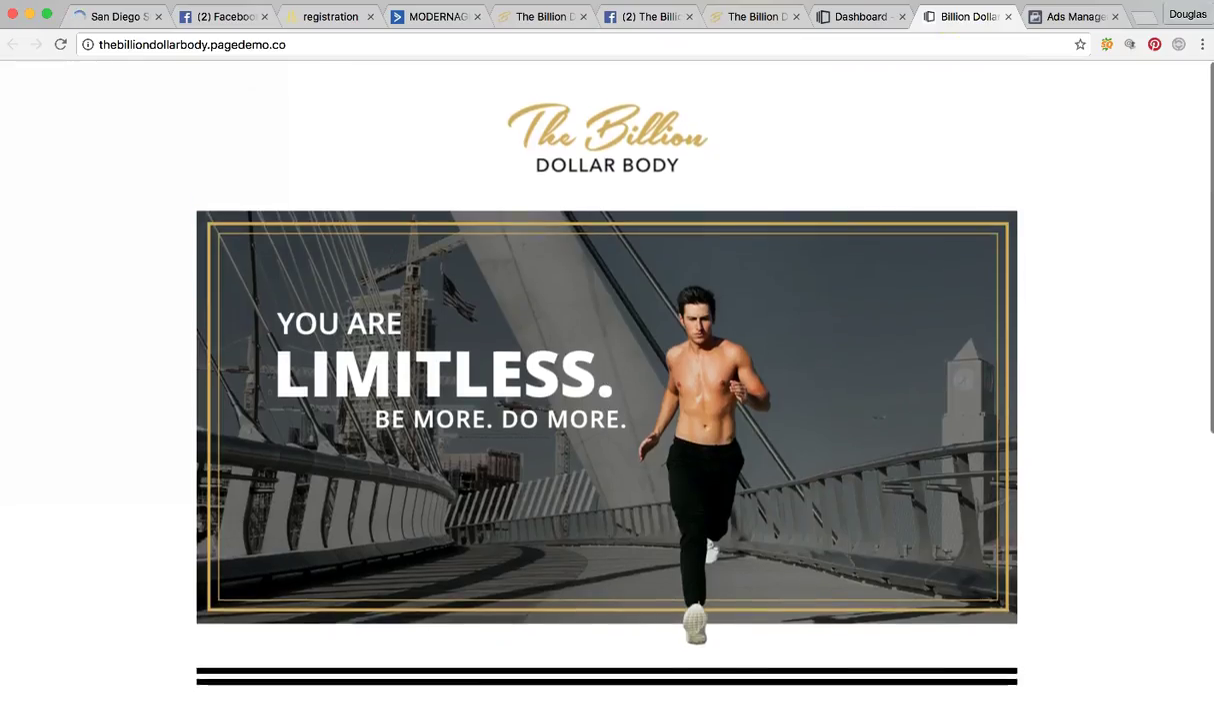
# Open the published page thebilliondollarbodysp.pagedemo.co from the Instapage dashboard and examine its coaching offer and list of perks.
pyautogui.click(846, 16)
pyautogui.click(386, 340)
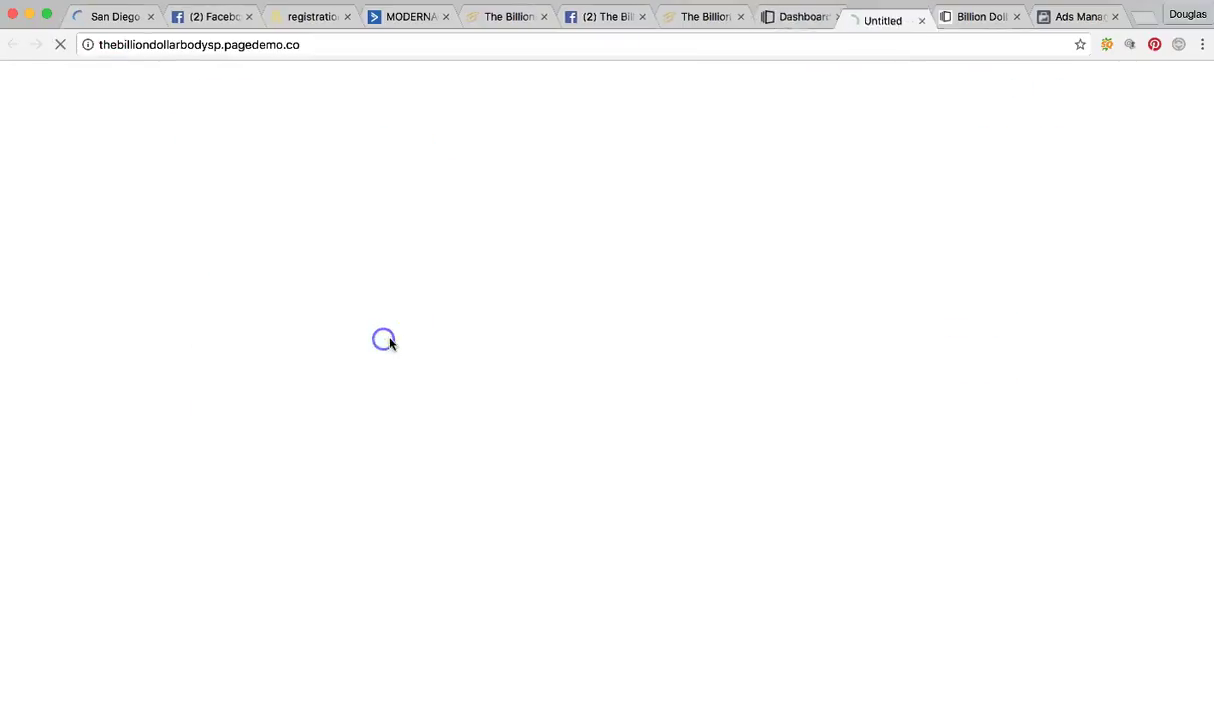
pyautogui.scroll(-5, 757, 304)
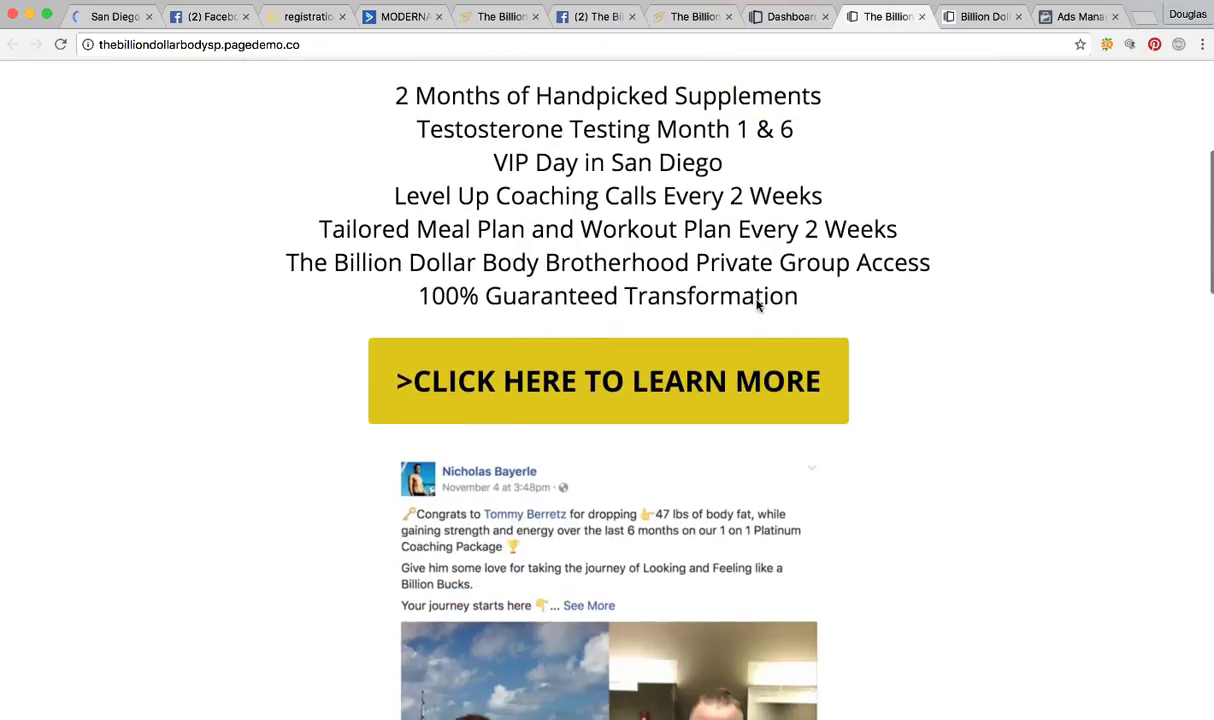
pyautogui.scroll(-6, 757, 304)
pyautogui.scroll(8, 757, 304)
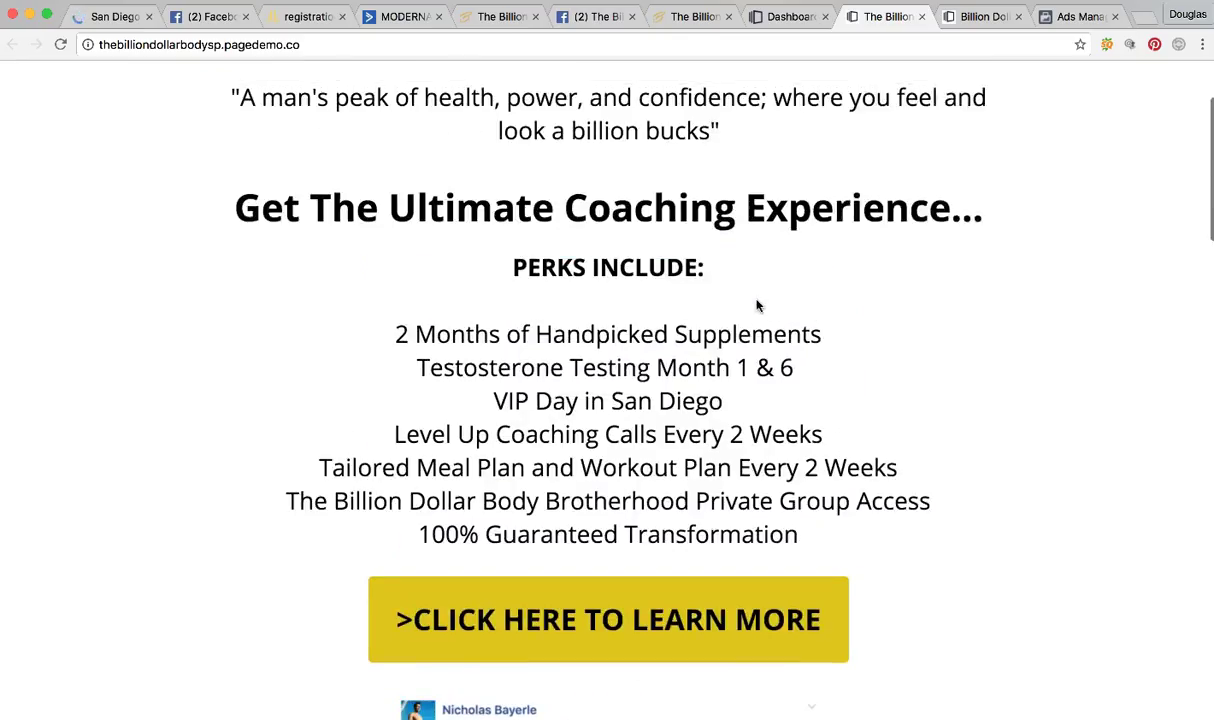
pyautogui.scroll(3, 757, 304)
pyautogui.scroll(-5, 757, 304)
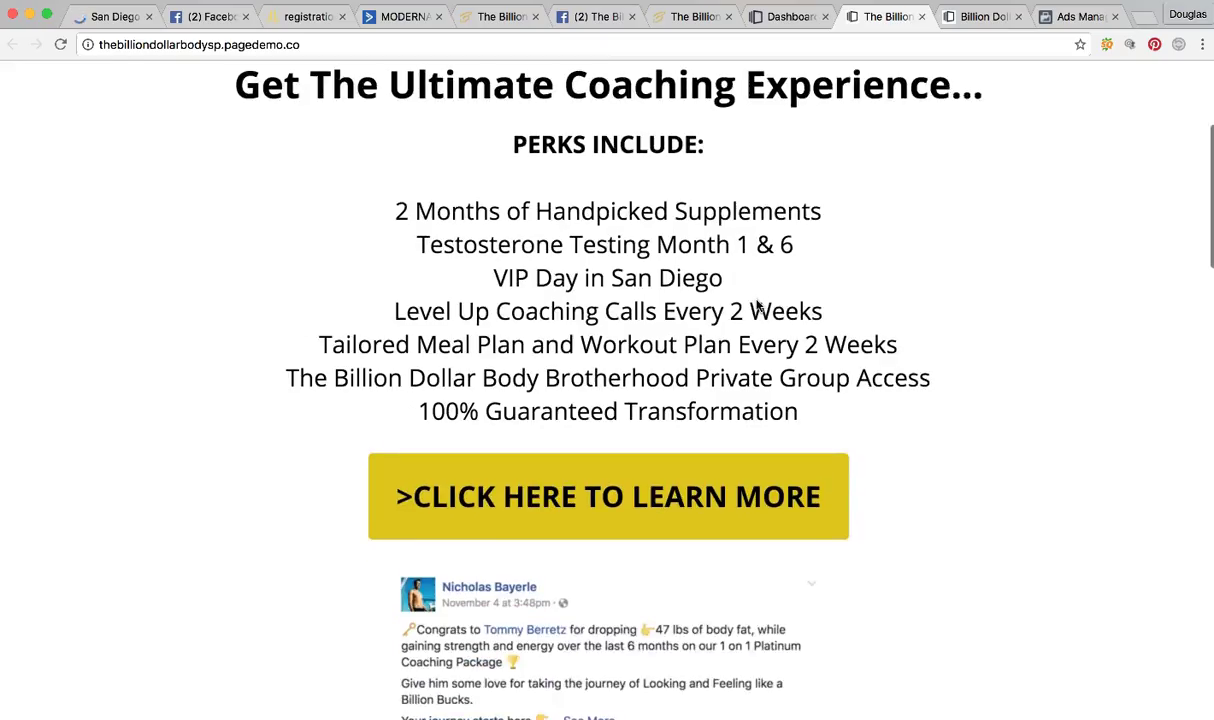
# Look through the coaching page's client success posts down to the closing call to action and footer.
pyautogui.scroll(-4, 757, 304)
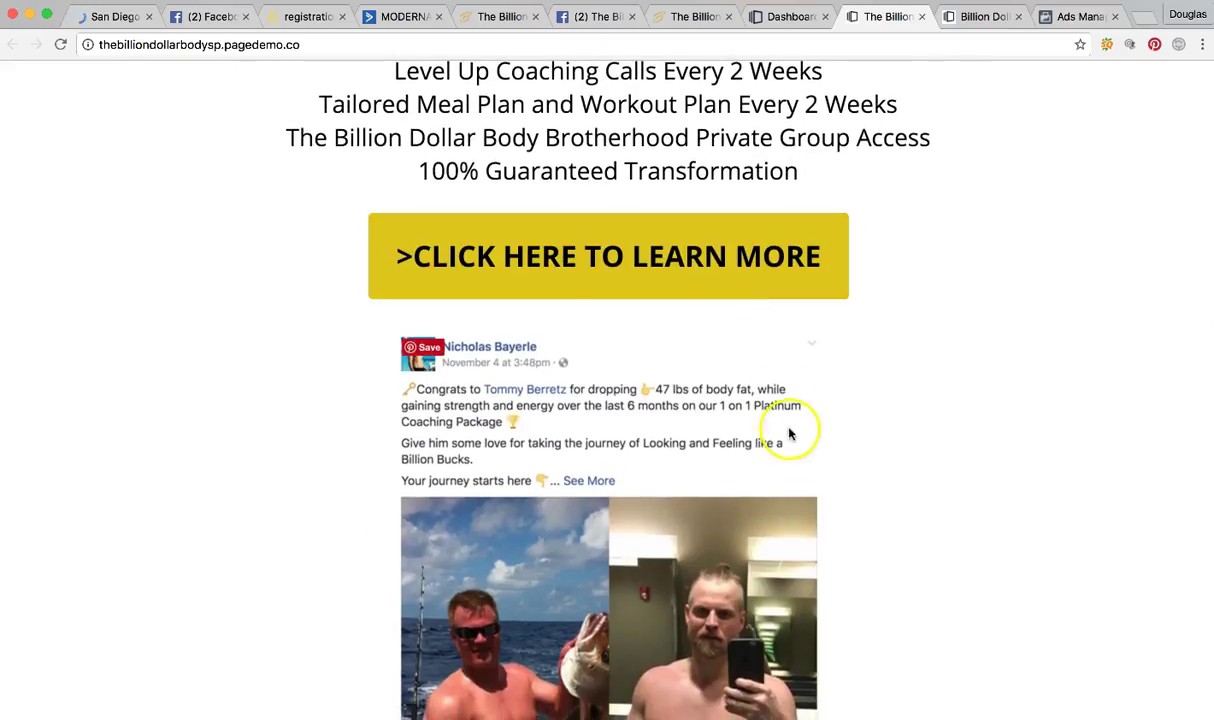
pyautogui.scroll(-5, 786, 430)
pyautogui.scroll(-3, 792, 449)
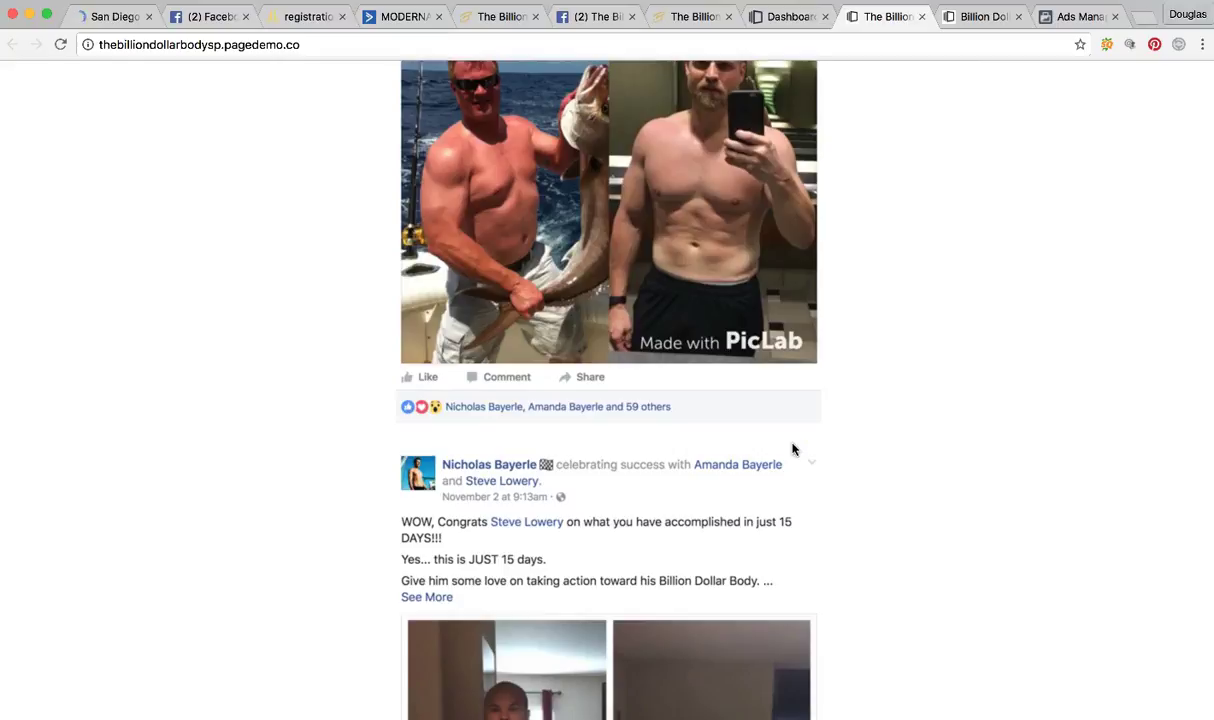
pyautogui.scroll(-5, 792, 449)
pyautogui.scroll(-8, 792, 449)
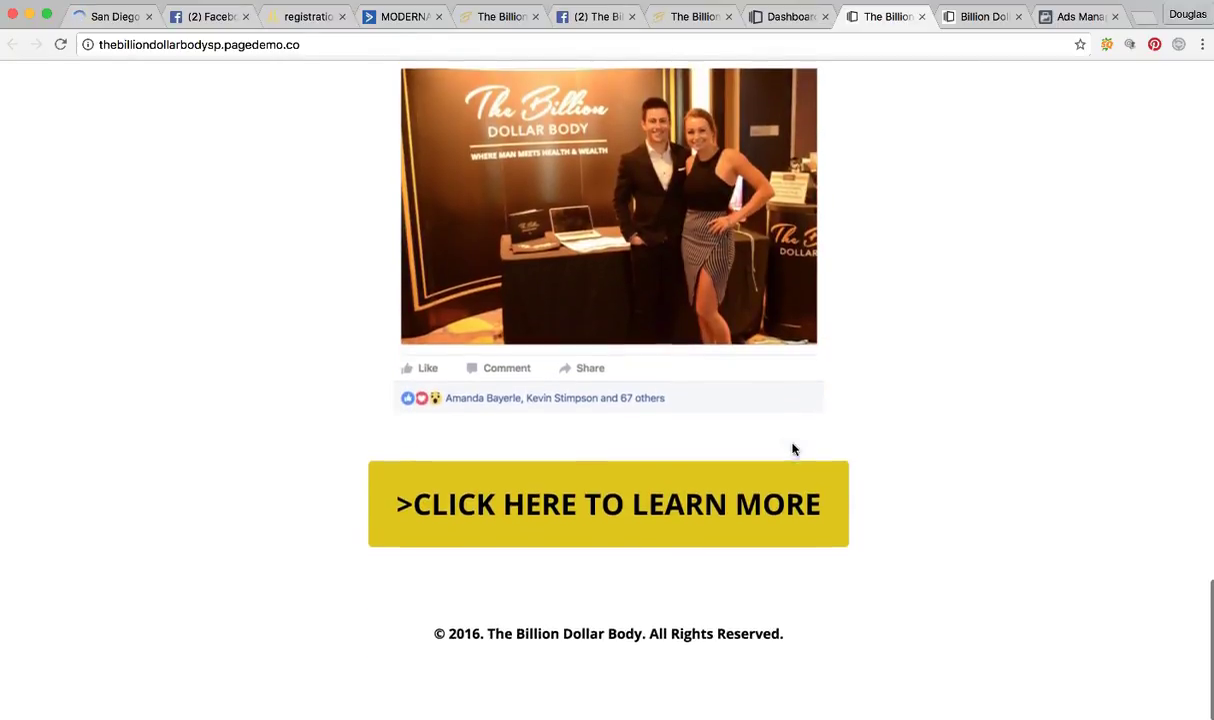
# Return to the coaching page's opening headline, and go back to the Billion Dollar Body website's homepage banner.
pyautogui.scroll(15, 792, 449)
pyautogui.scroll(15, 792, 449)
pyautogui.click(894, 379)
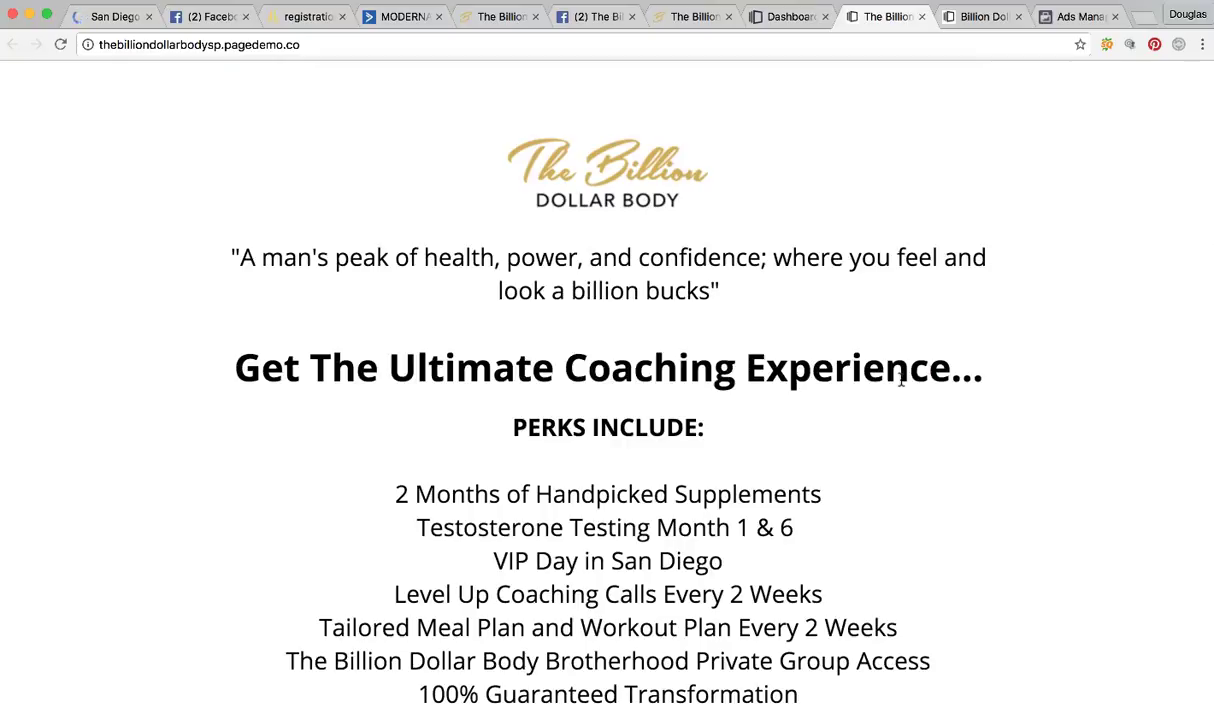
pyautogui.click(494, 19)
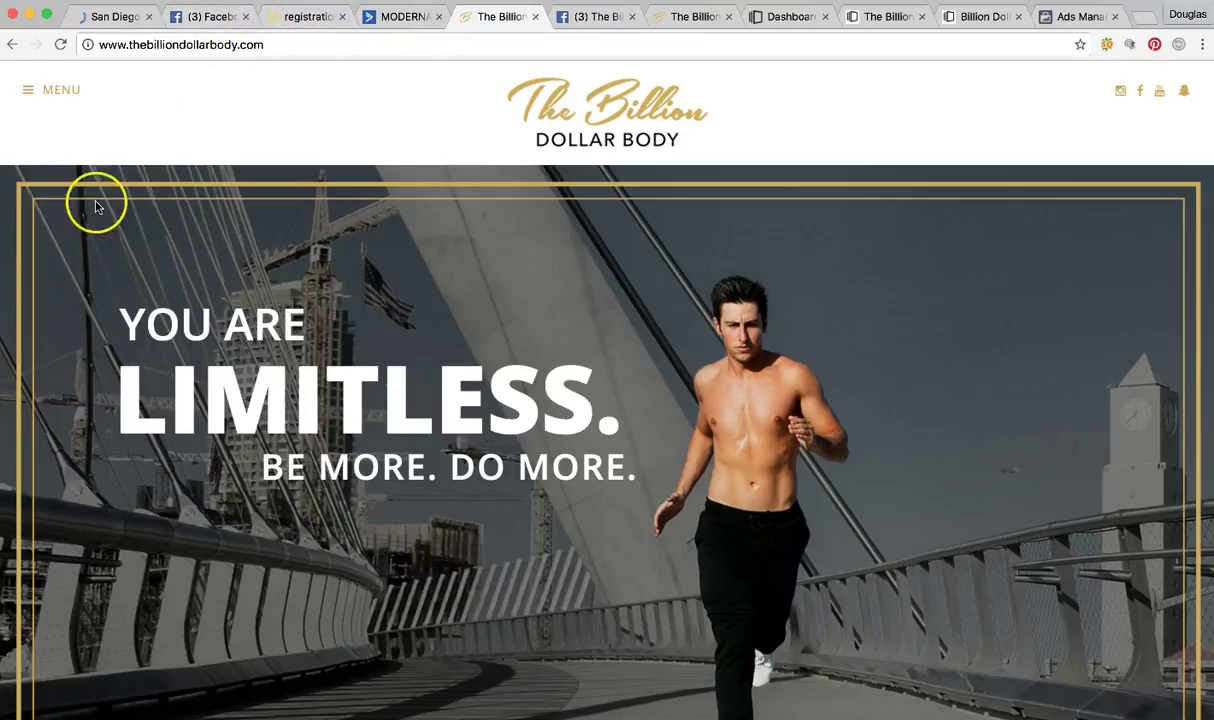
pyautogui.scroll(3, 337, 458)
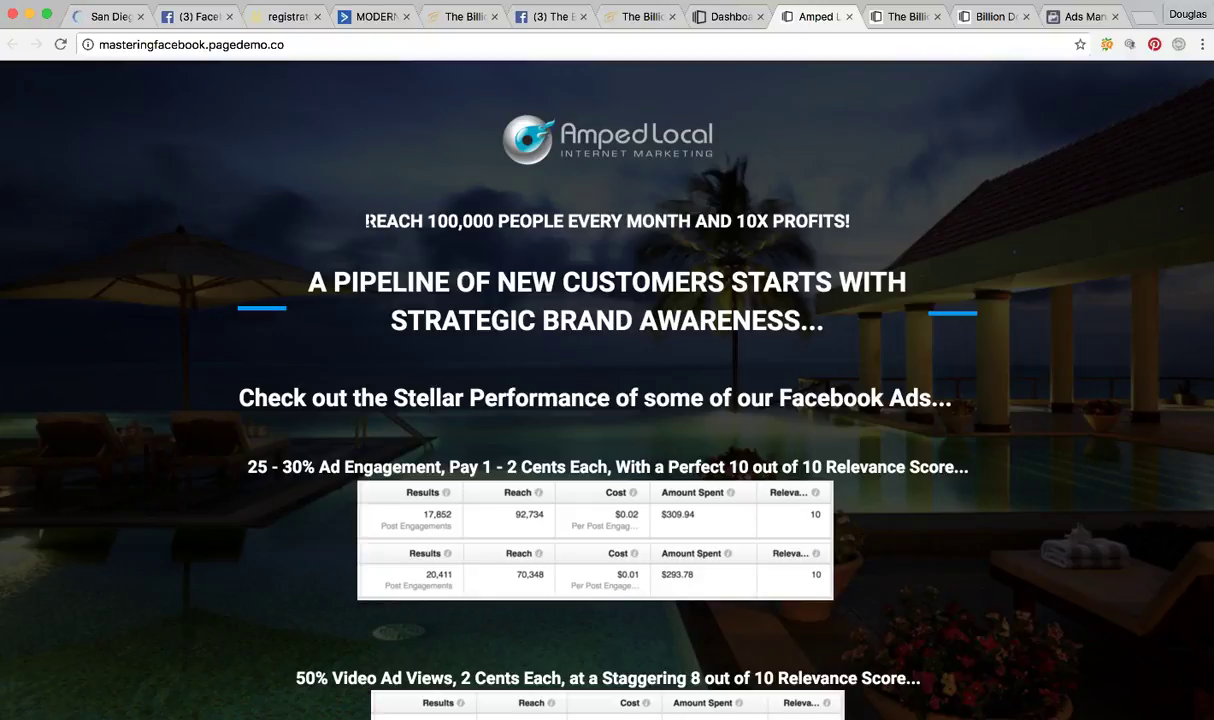
# Review the Facebook ad performance figures on the Amped Local landing page, from ad engagement down to the 30-day conversion rate.
pyautogui.scroll(-2, 512, 204)
pyautogui.scroll(1, 514, 198)
pyautogui.scroll(-2, 514, 198)
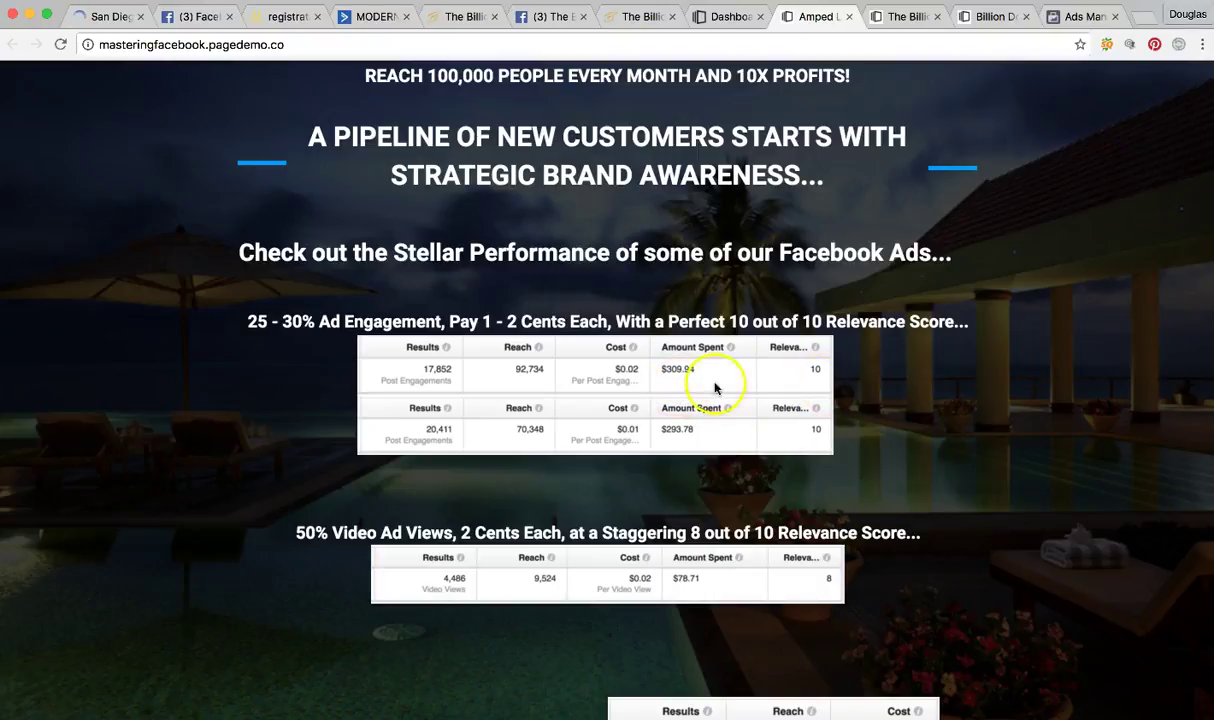
pyautogui.scroll(-5, 630, 390)
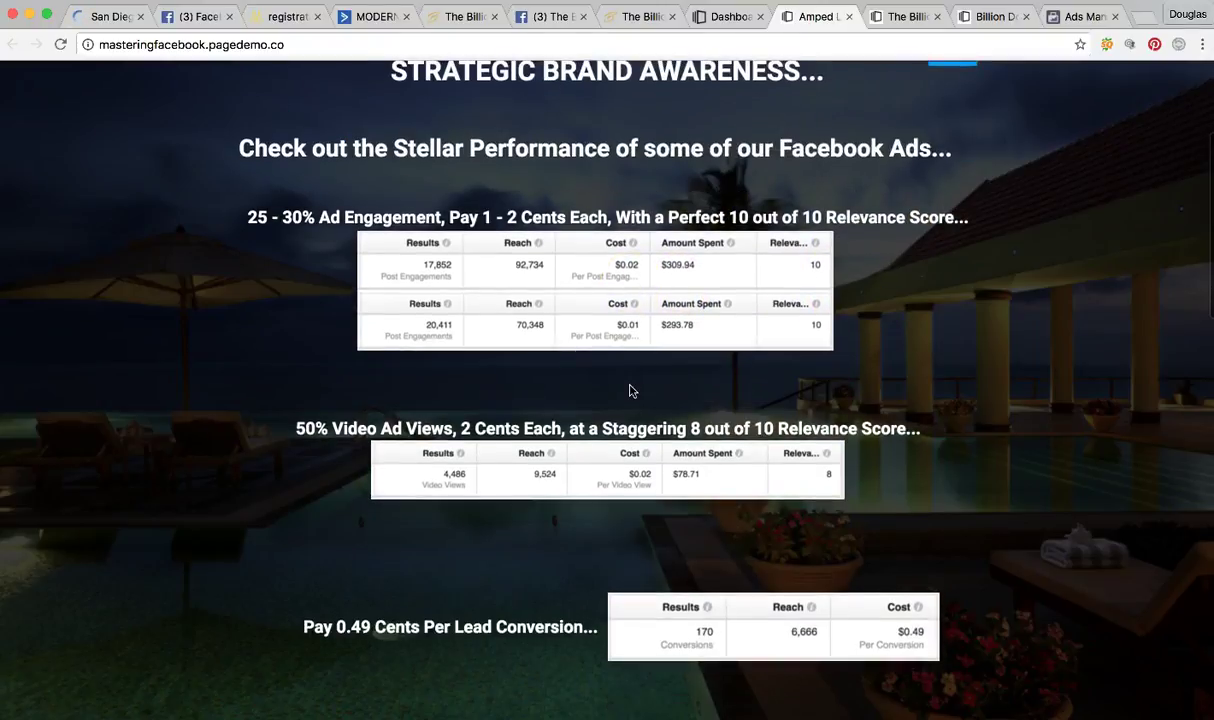
pyautogui.scroll(-3, 630, 390)
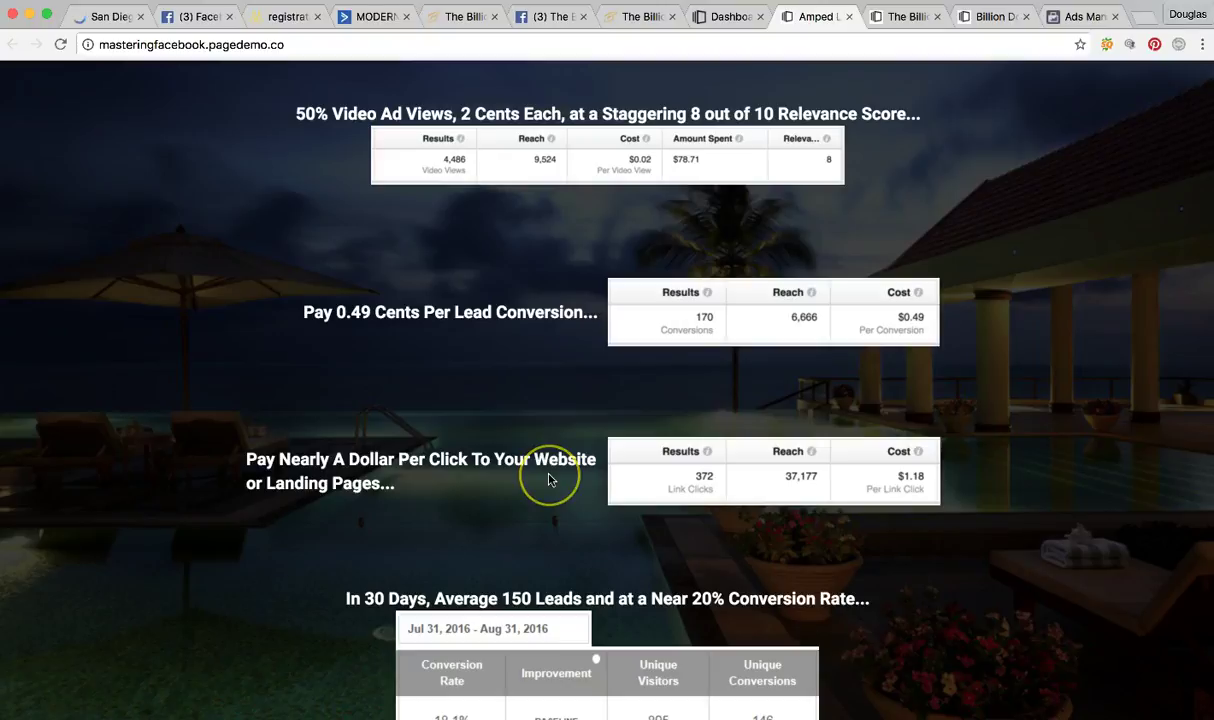
pyautogui.scroll(-2, 630, 494)
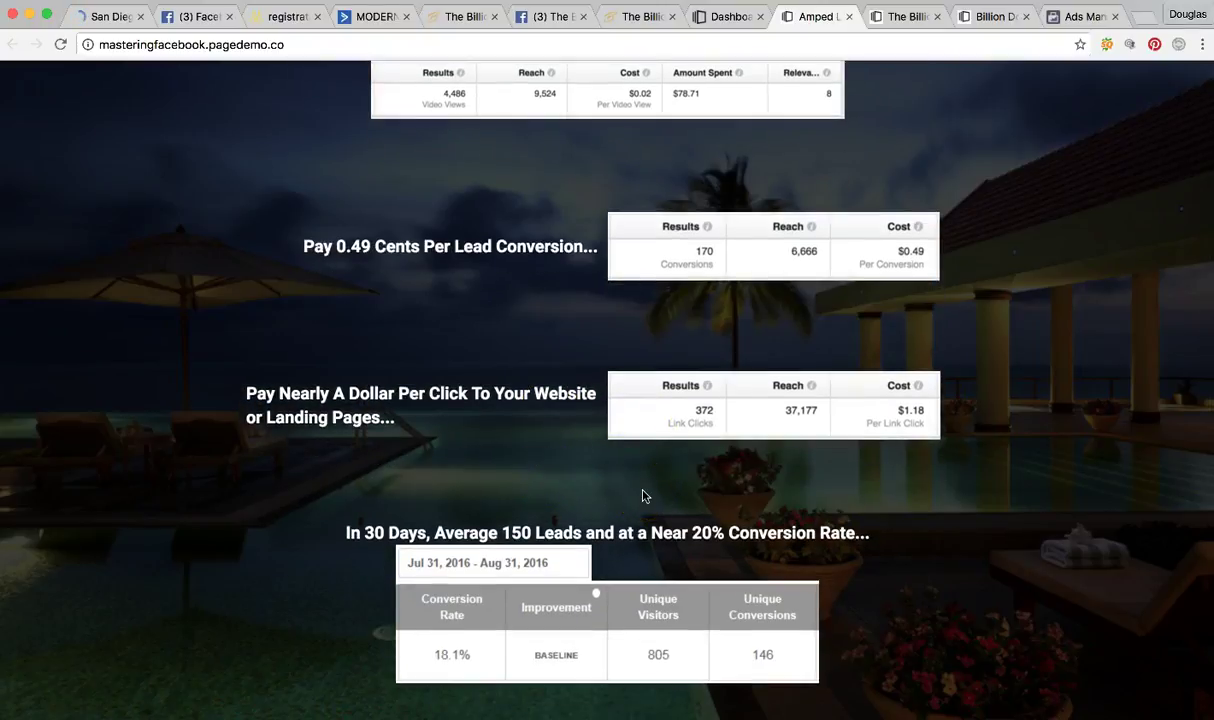
pyautogui.scroll(-4, 643, 496)
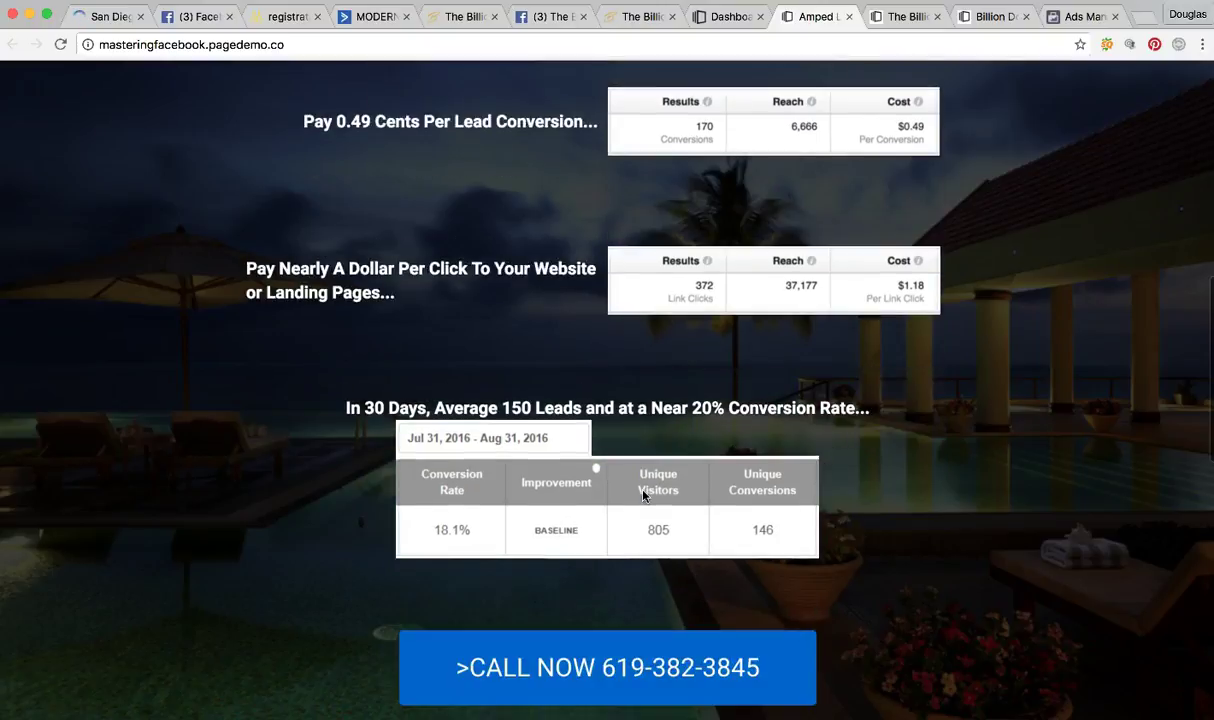